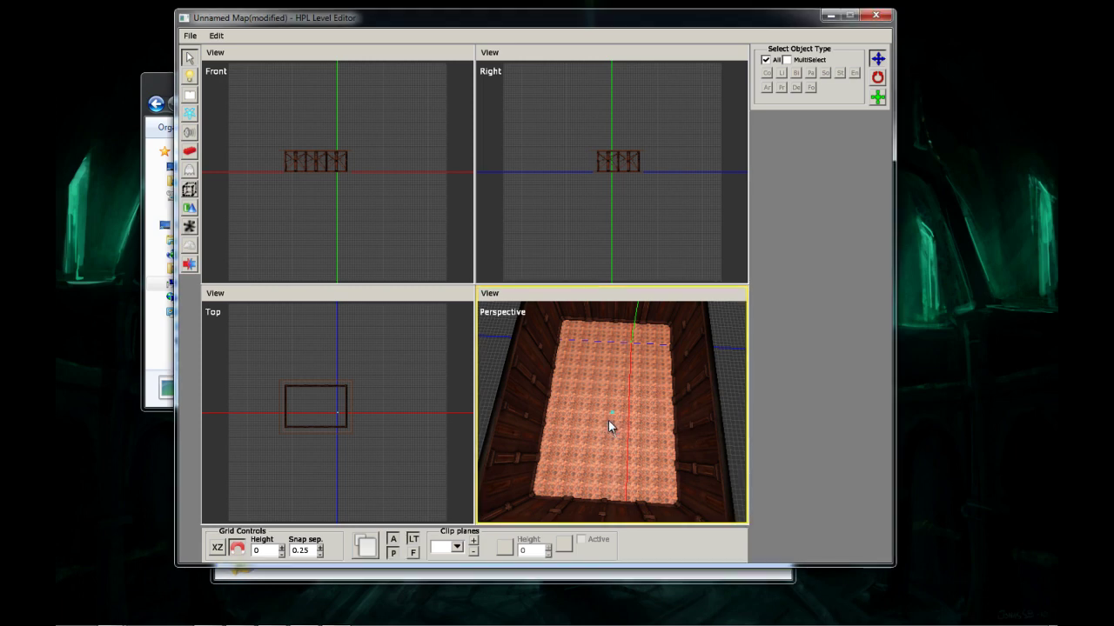
- Examine the empty room's floor and surrounding walls from several distances and angles in the perspective view
scroll(624, 371, "down", 5)
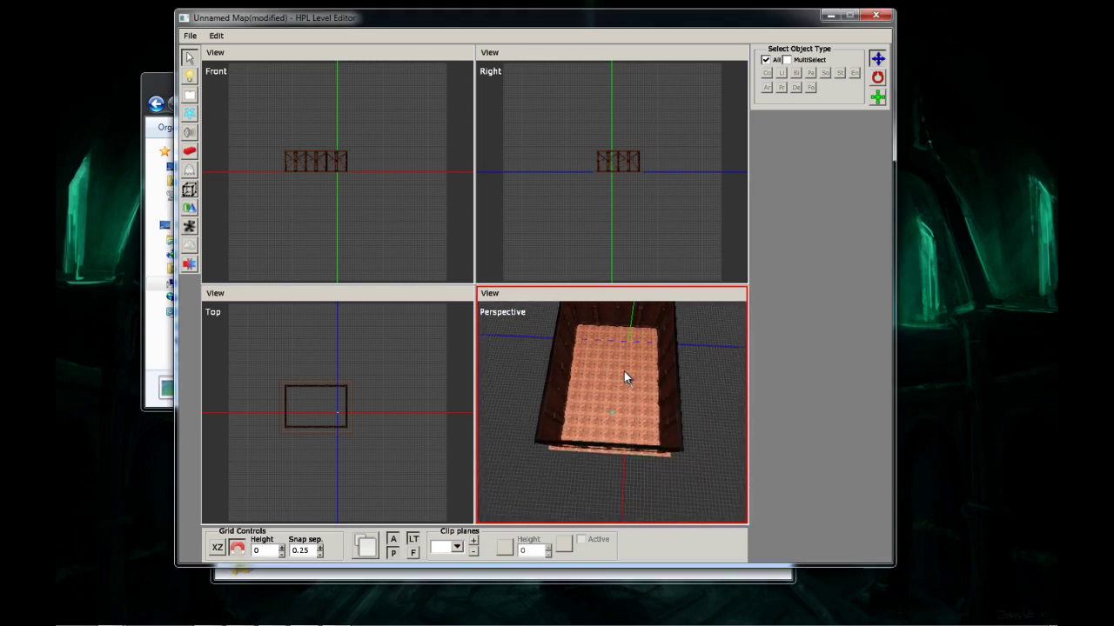
middle_click_drag(627, 353, 622, 411)
scroll(623, 411, "up", 6)
scroll(623, 419, "up", 2)
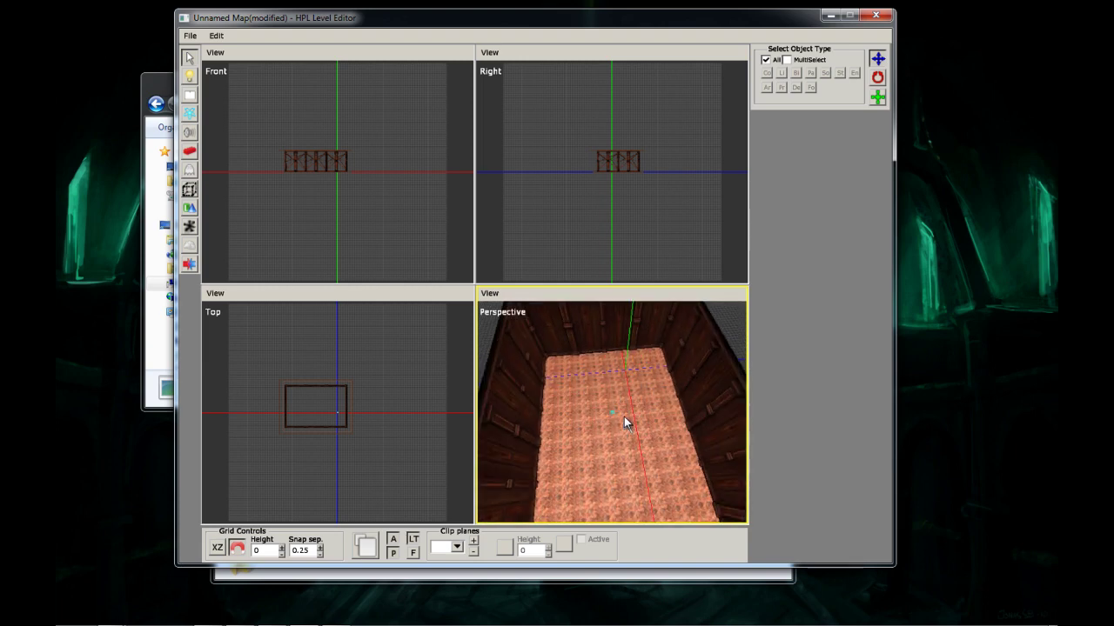
scroll(623, 417, "down", 6)
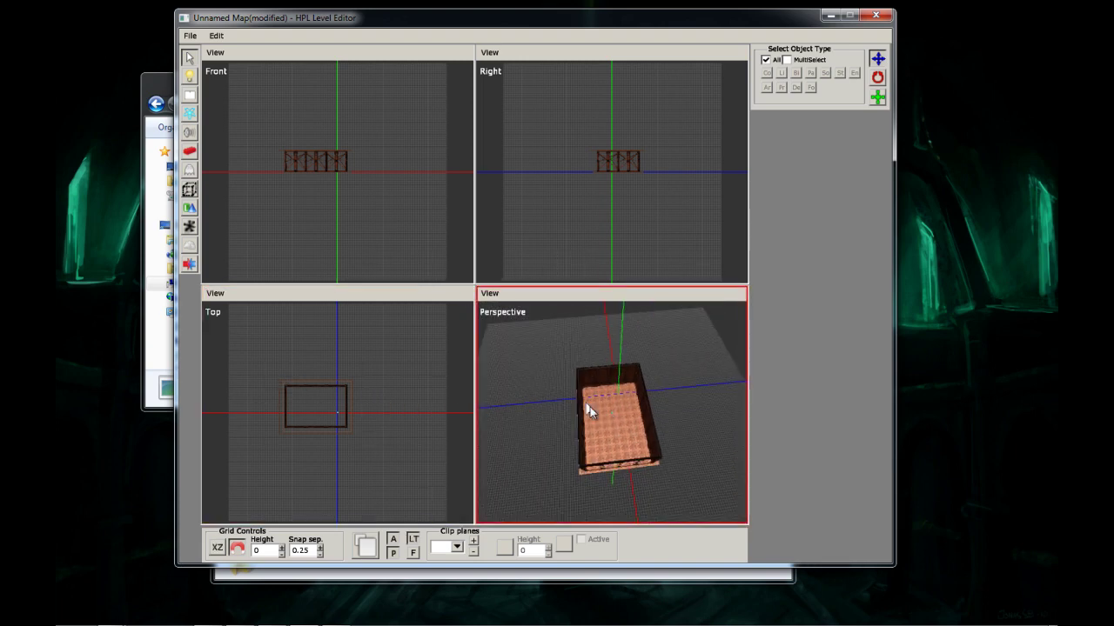
scroll(610, 419, "up", 3)
scroll(612, 417, "down", 1)
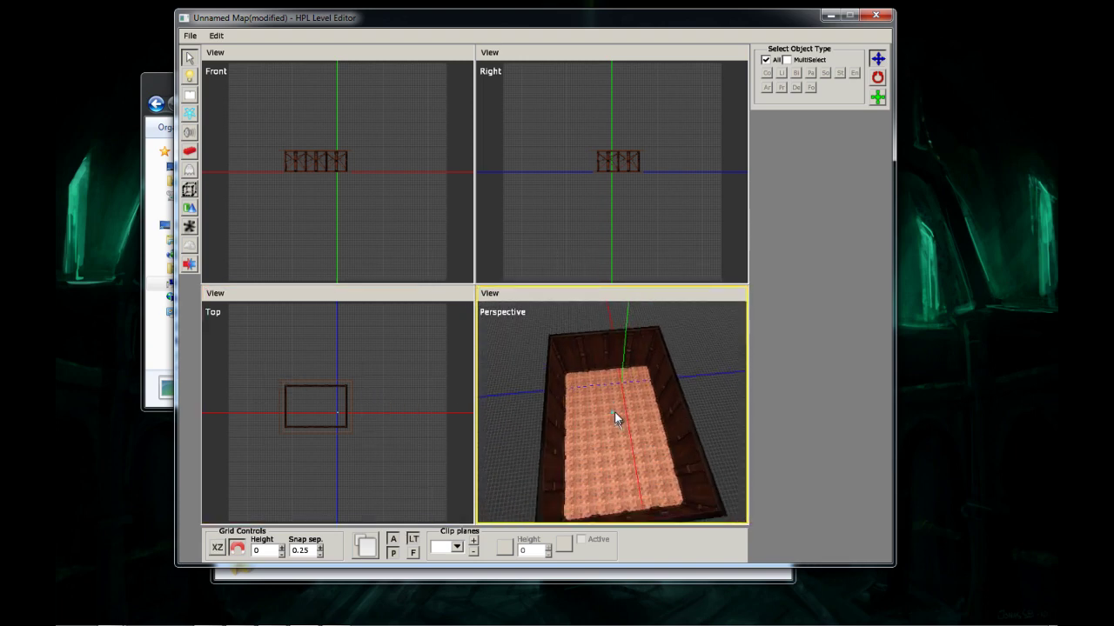
mouse_move(614, 412)
middle_mouse_down()
mouse_move(501, 369)
mouse_move(602, 409)
mouse_move(619, 403)
mouse_move(619, 442)
mouse_move(627, 396)
mouse_move(617, 427)
middle_mouse_up()
scroll(632, 420, "up", 3)
scroll(623, 411, "down", 4)
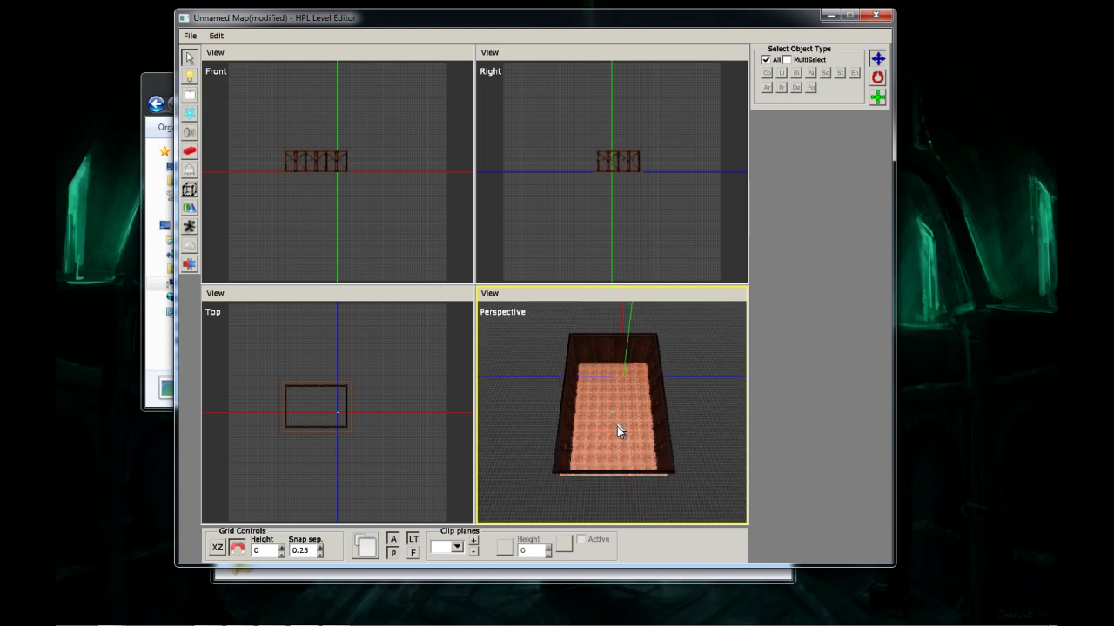
scroll(618, 432, "up", 5)
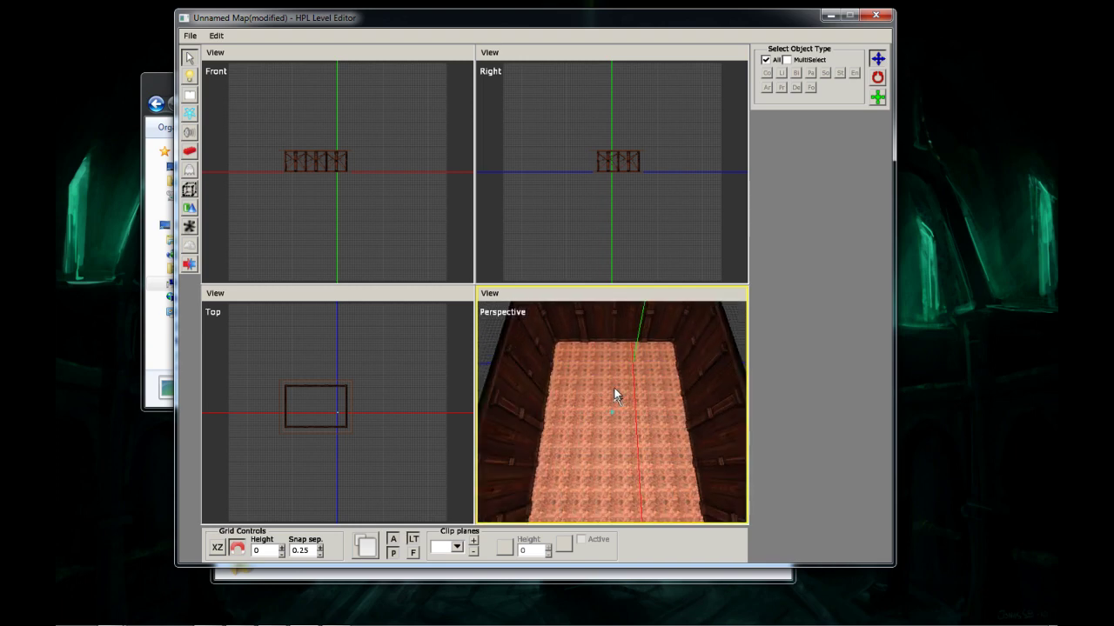
middle_click_drag(615, 388, 589, 388)
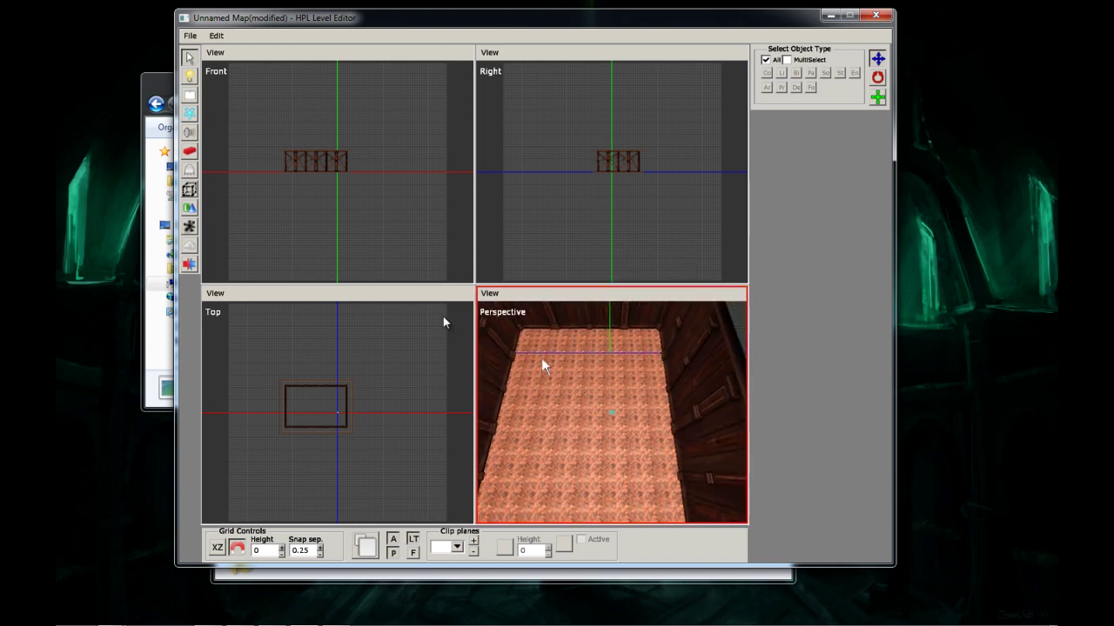
- Choose the bed_nice entity from the furniture category for placement
left_click(250, 202)
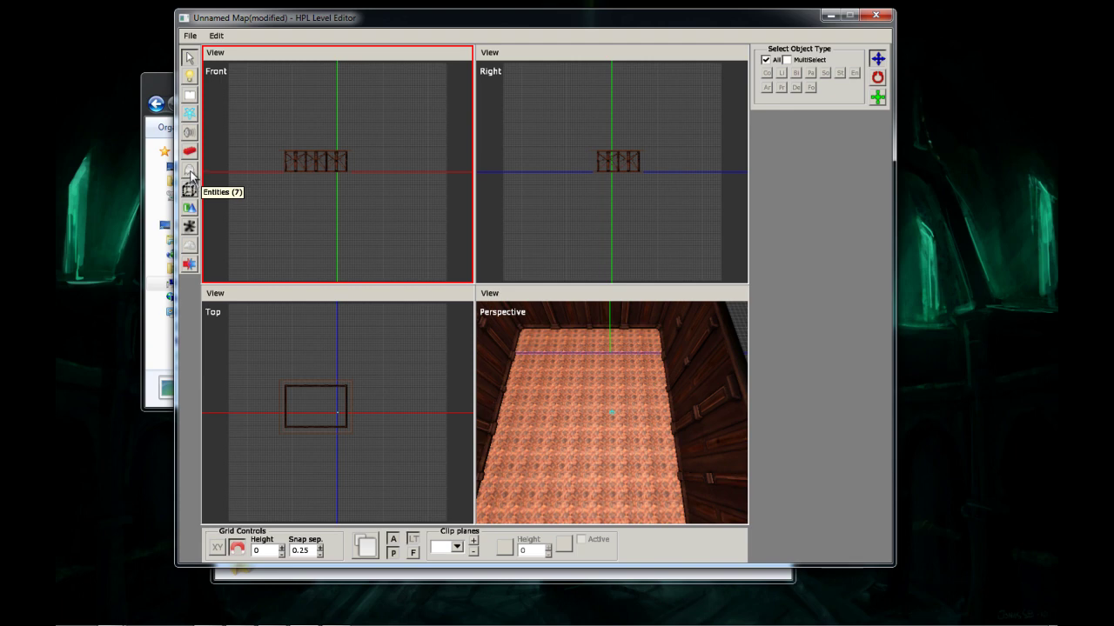
left_click(189, 171)
left_click(871, 65)
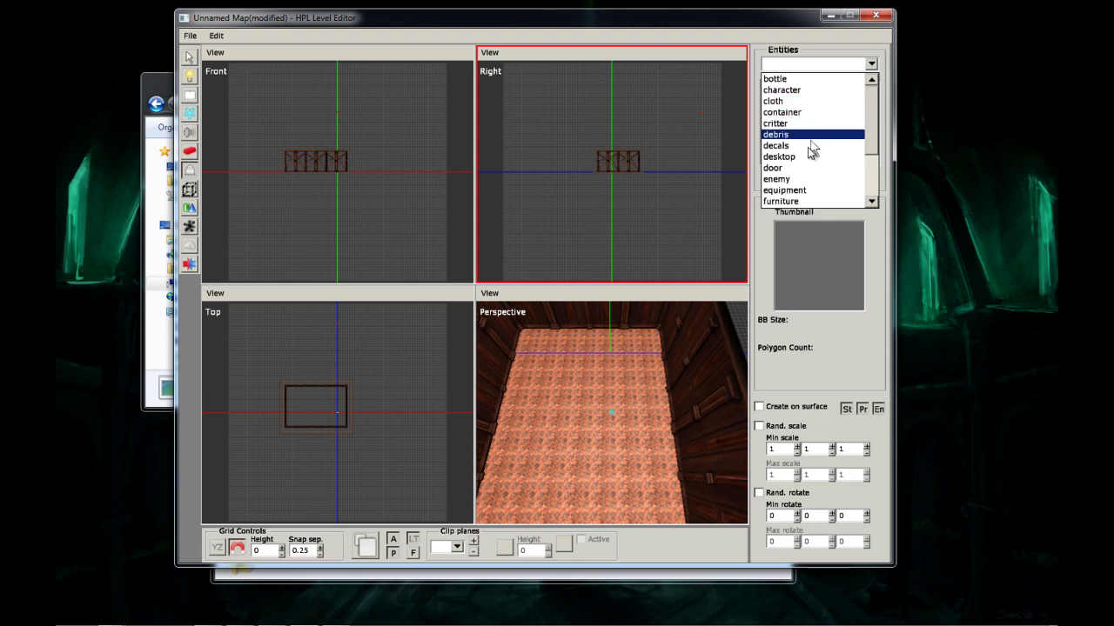
scroll(799, 193, "down", 1)
left_click(797, 191)
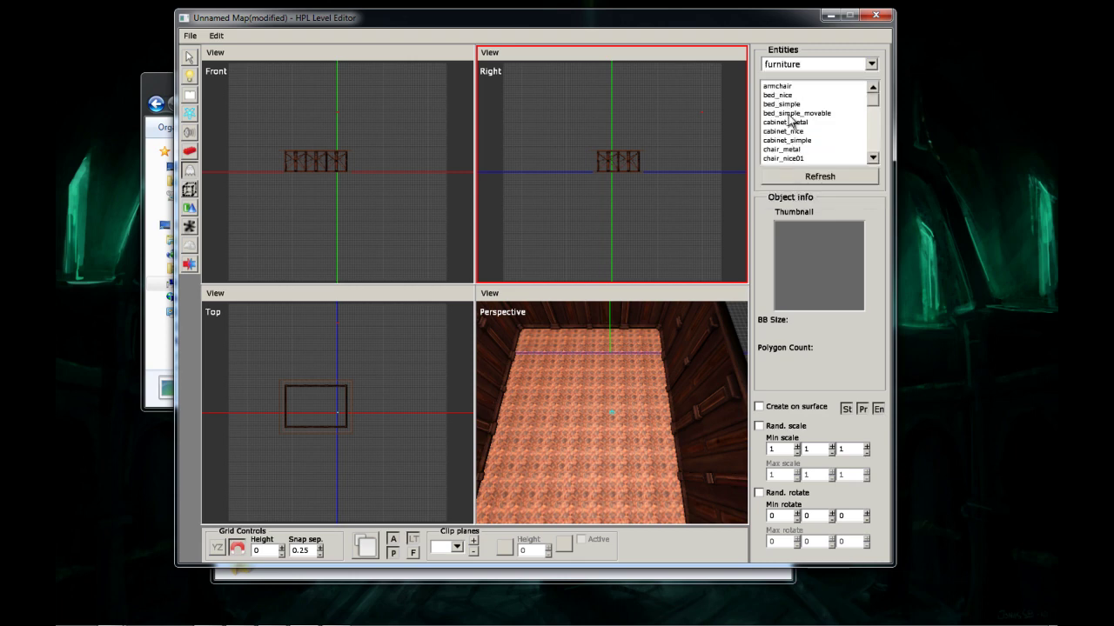
left_click(787, 95)
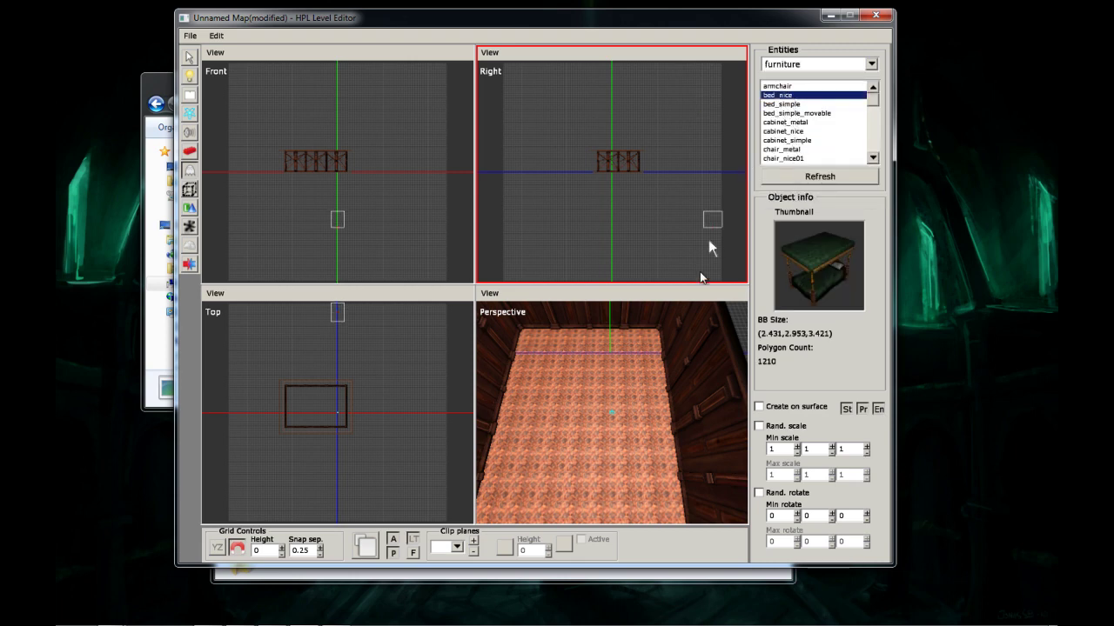
- Try to place the bed inside the room with a Y rotation of 90 degrees
scroll(617, 380, "up", 6, "shift")
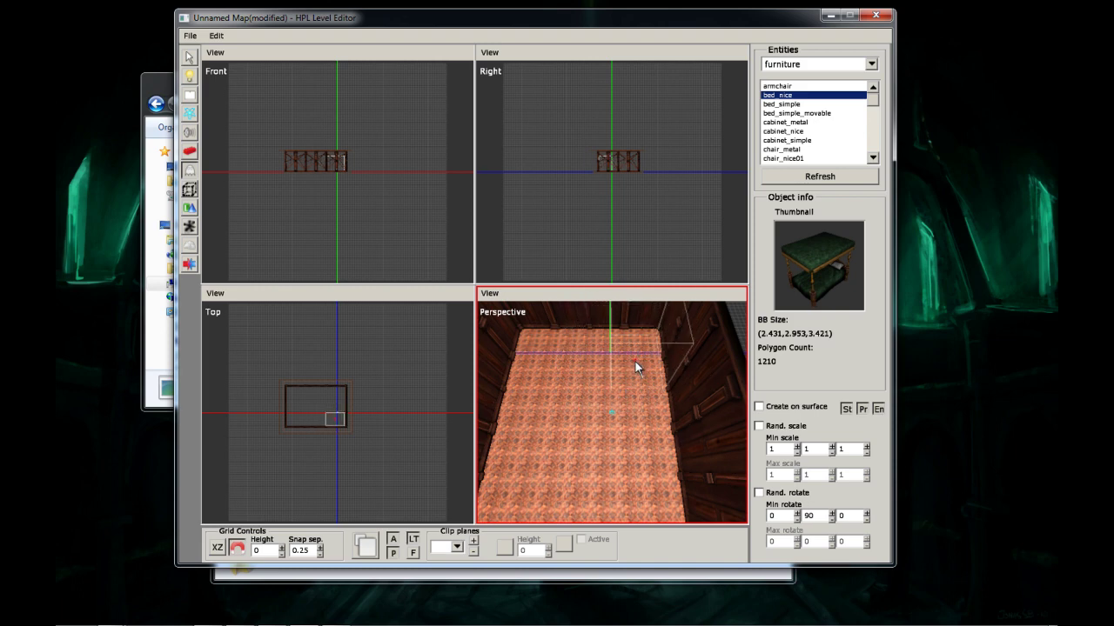
middle_click_drag(634, 369, 633, 390, "alt")
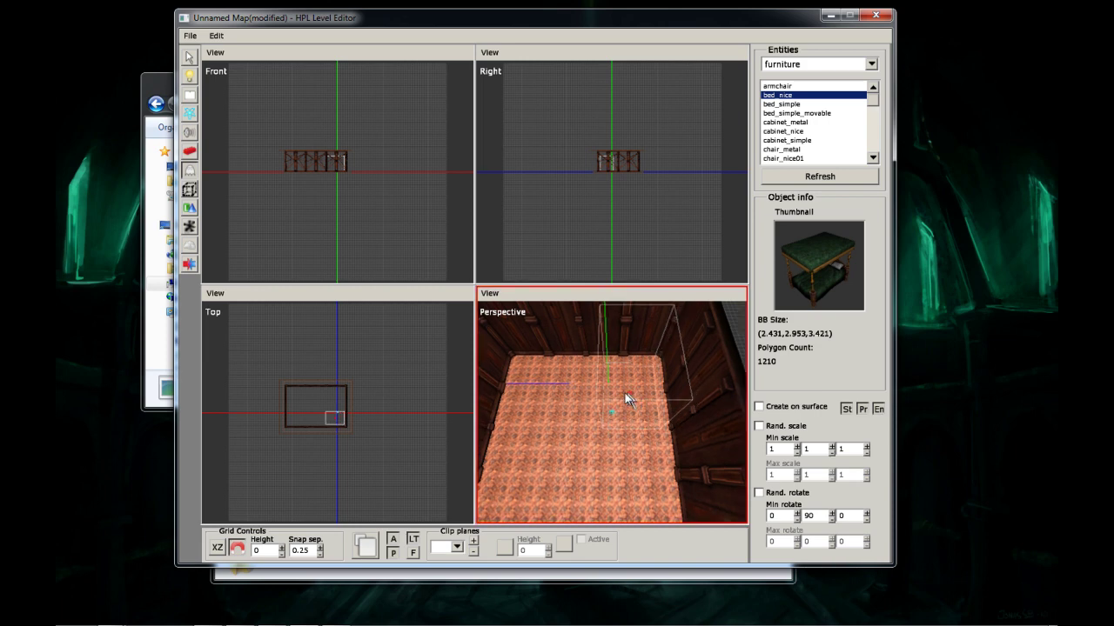
left_click(584, 389)
middle_click_drag(584, 389, 655, 390)
key("ctrl+z")
- Set the bed's Y rotation to 270 degrees and place it at the room's far end wall
scroll(655, 391, "up", 12)
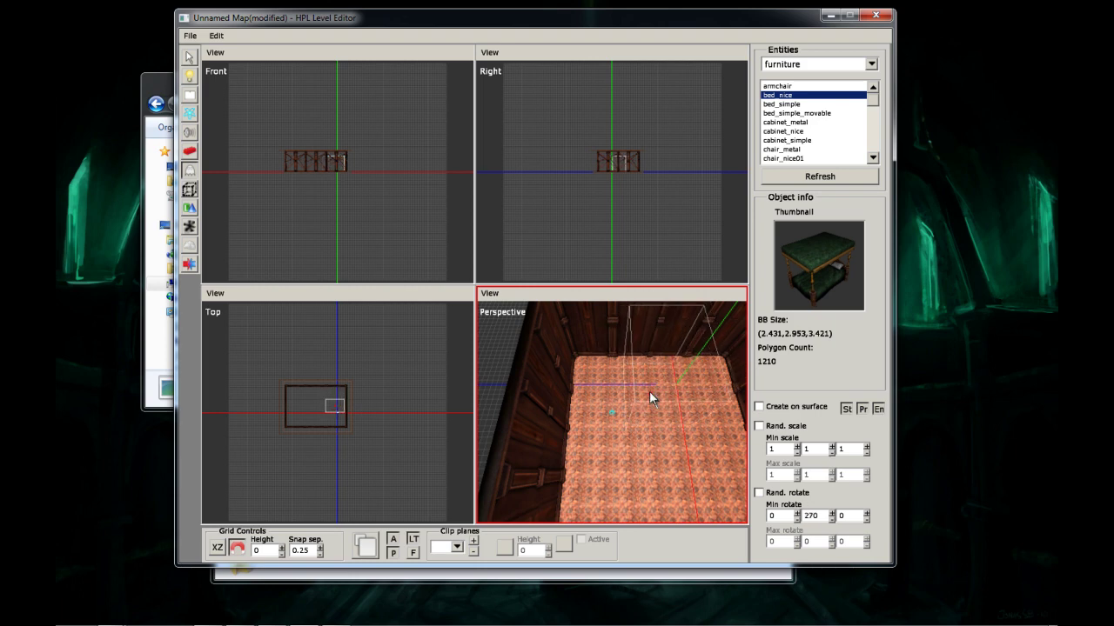
left_click(650, 397)
middle_click_drag(650, 397, 617, 452)
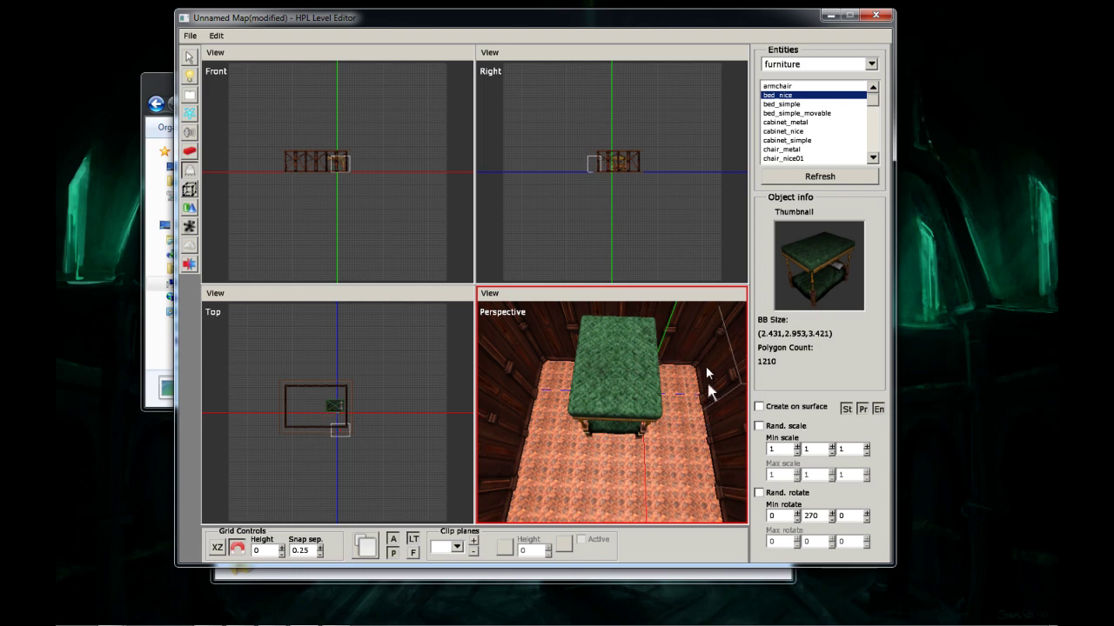
- Browse the furniture entities and place a chest_of_drawers_nice on the floor beside the bed, near the far wall
scroll(807, 114, "down", 2)
left_click(790, 96)
left_click(790, 113)
left_click(791, 123)
left_click(793, 141)
scroll(791, 149, "down", 2)
scroll(792, 132, "down", 1)
scroll(792, 115, "up", 1)
left_click(799, 122)
left_click(799, 114)
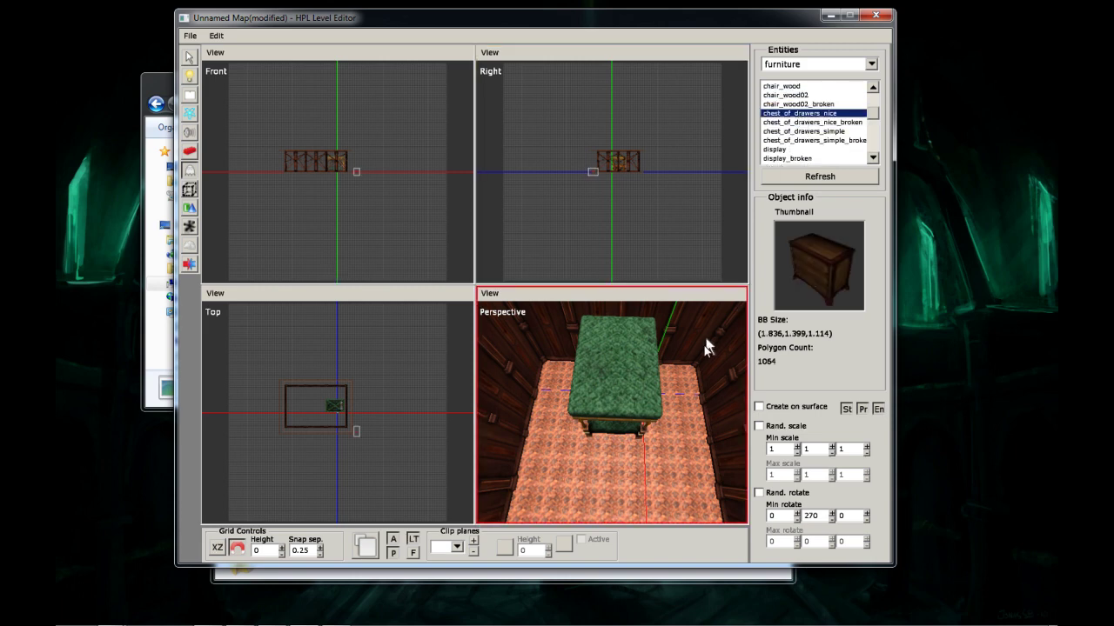
middle_click_drag(676, 375, 625, 370, "alt")
left_click(602, 388)
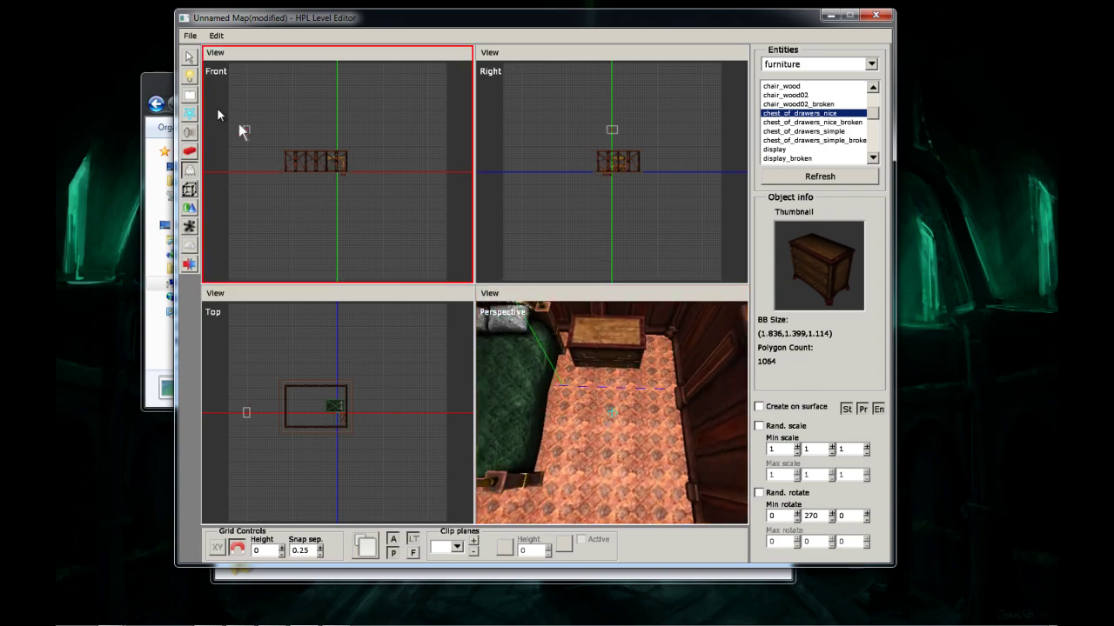
- Select the chest of drawers and raise it to a Y position of 0.5
left_click(189, 63)
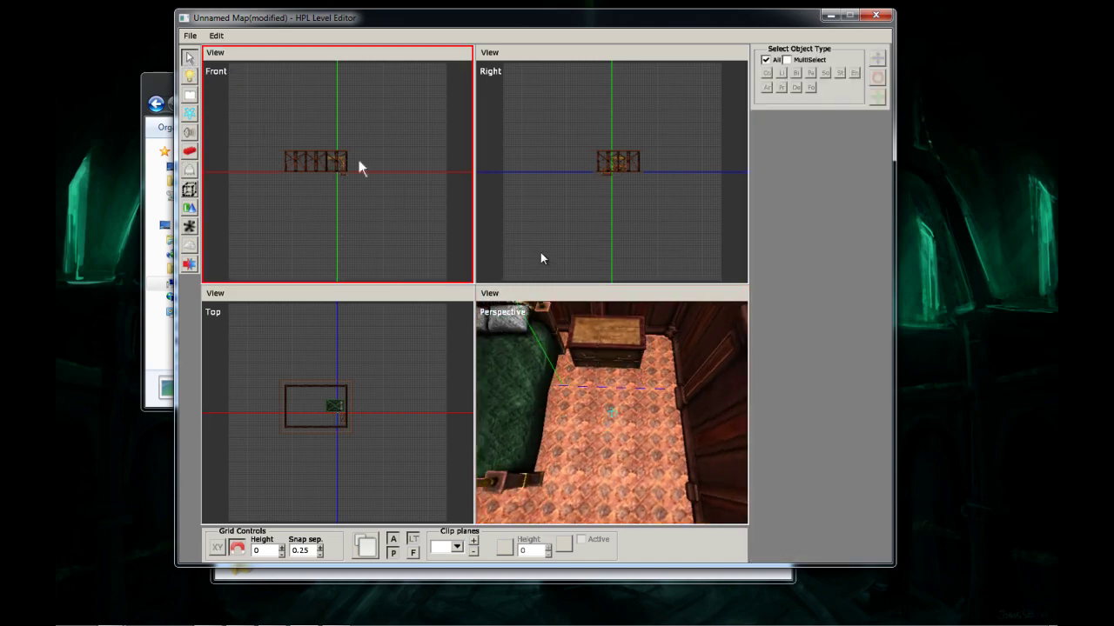
left_click(633, 363)
scroll(622, 353, "down", 4)
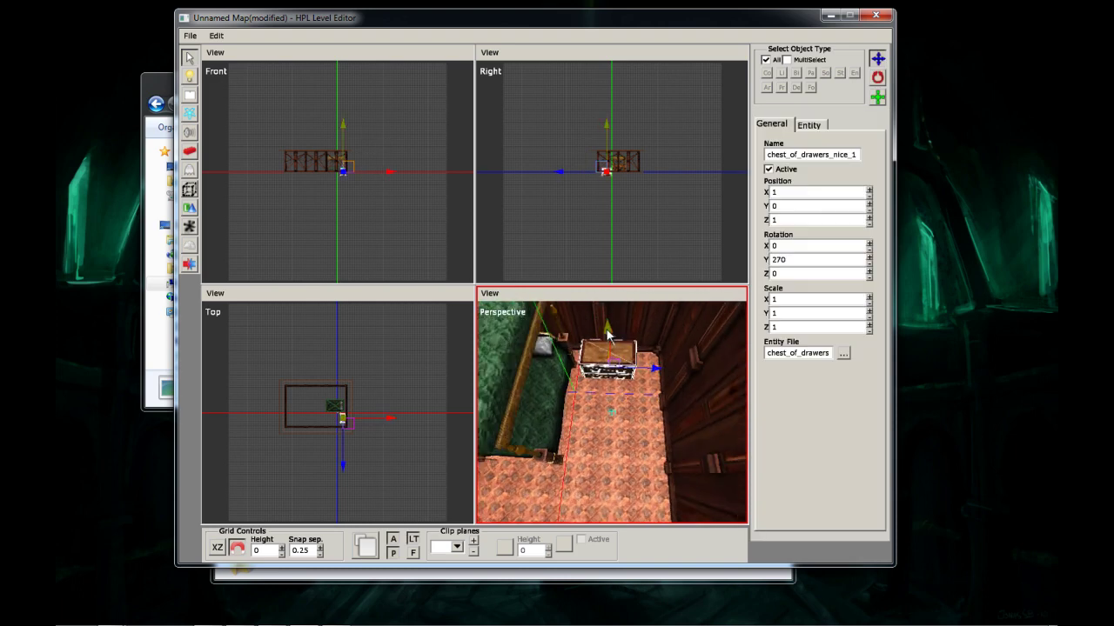
middle_click_drag(607, 334, 608, 350)
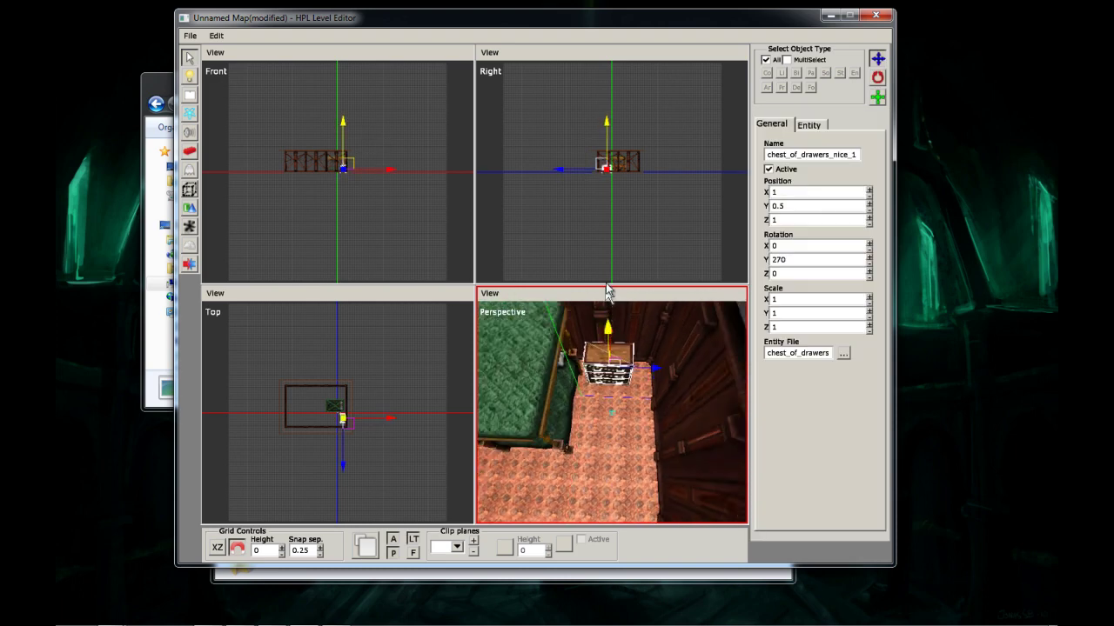
scroll(622, 340, "down", 4)
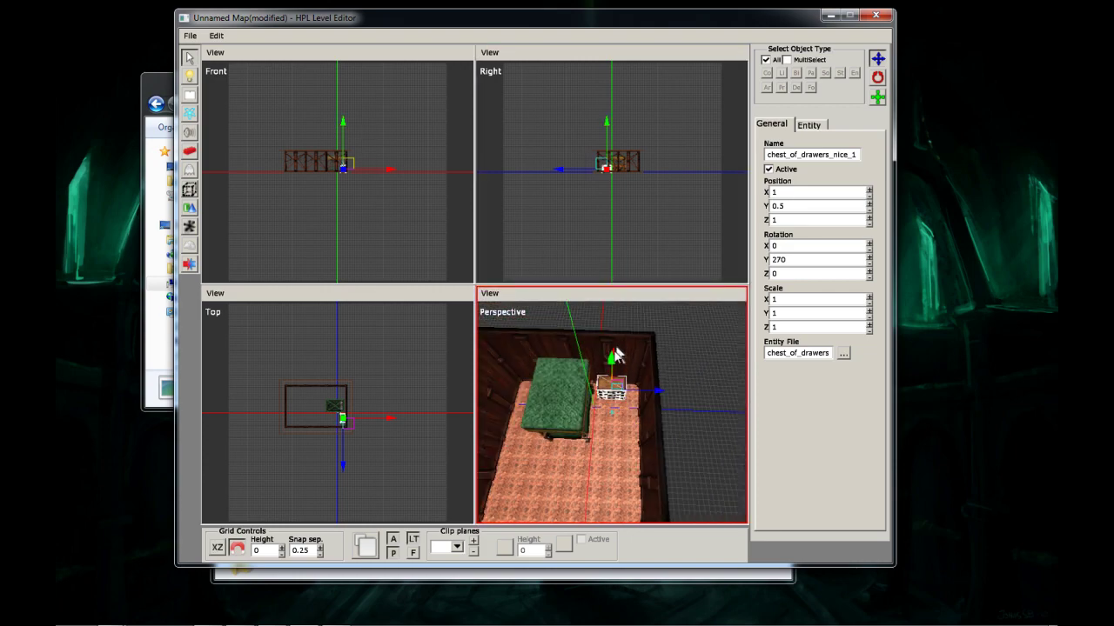
middle_click_drag(633, 415, 623, 421)
left_click(625, 417)
mouse_move(621, 370)
middle_mouse_down()
mouse_move(624, 269)
mouse_move(612, 400)
mouse_move(612, 359)
mouse_move(721, 309)
mouse_move(656, 304)
mouse_move(599, 348)
mouse_move(591, 386)
mouse_move(558, 407)
mouse_move(651, 390)
mouse_move(538, 343)
mouse_move(676, 371)
mouse_move(561, 421)
mouse_move(705, 418)
mouse_move(719, 432)
mouse_move(633, 384)
mouse_move(513, 397)
mouse_move(619, 356)
mouse_move(639, 405)
mouse_move(634, 384)
mouse_move(670, 343)
mouse_move(606, 313)
mouse_move(653, 353)
mouse_move(629, 393)
mouse_move(494, 367)
mouse_move(619, 433)
mouse_move(484, 423)
mouse_move(586, 418)
mouse_move(592, 400)
mouse_move(571, 444)
mouse_move(640, 390)
mouse_move(661, 417)
mouse_move(595, 406)
mouse_move(623, 383)
mouse_move(638, 420)
mouse_move(623, 357)
mouse_move(624, 389)
middle_mouse_up()
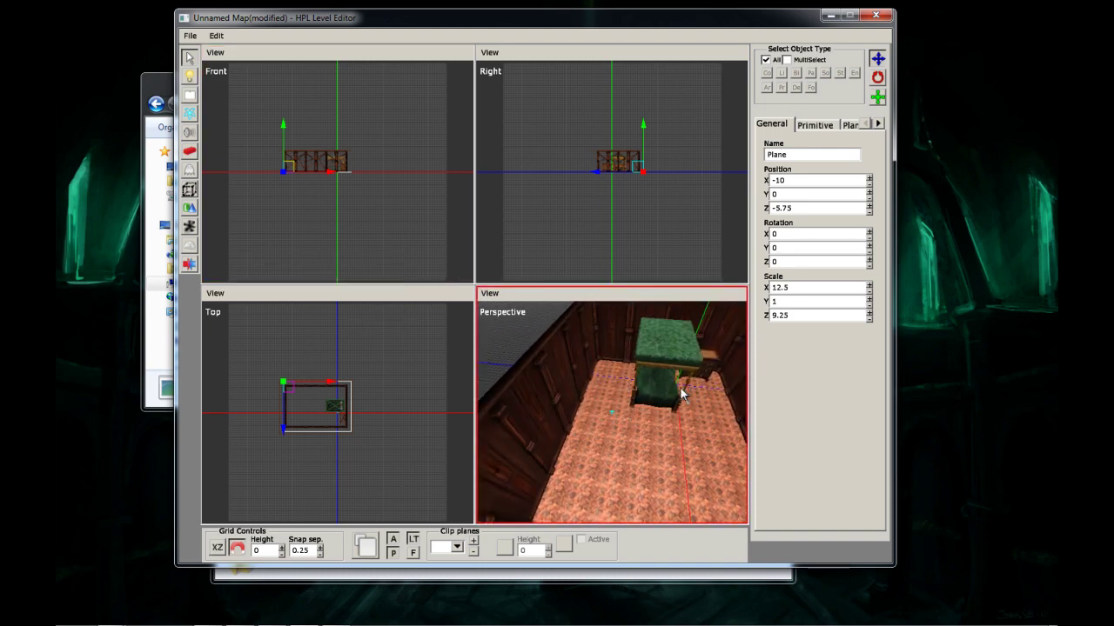
middle_click_drag(680, 390, 617, 422)
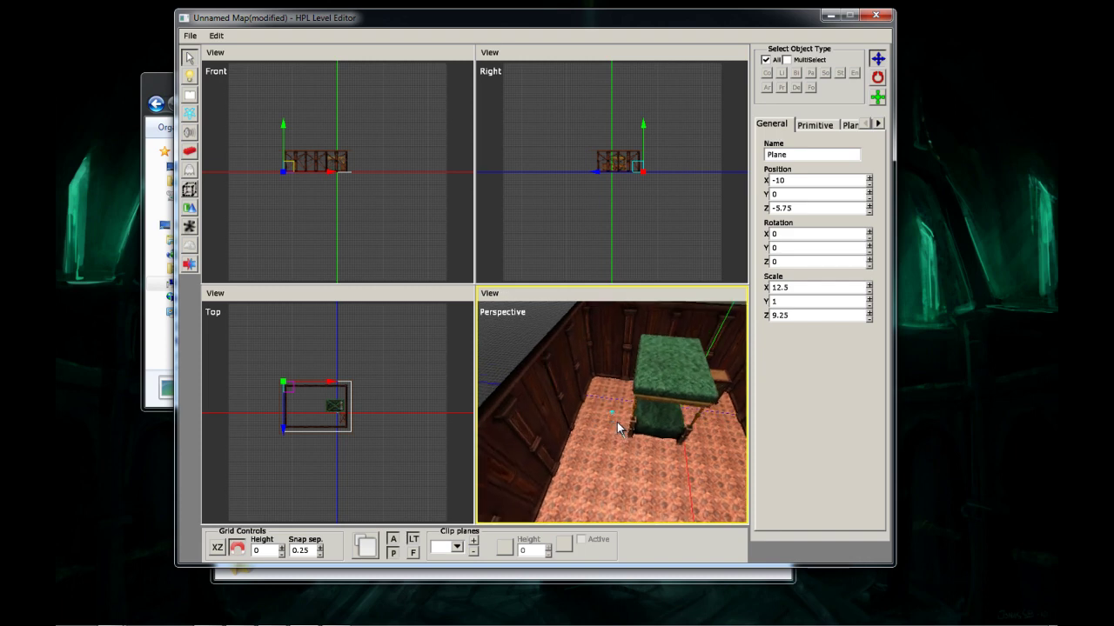
left_click(191, 230)
left_click(189, 263)
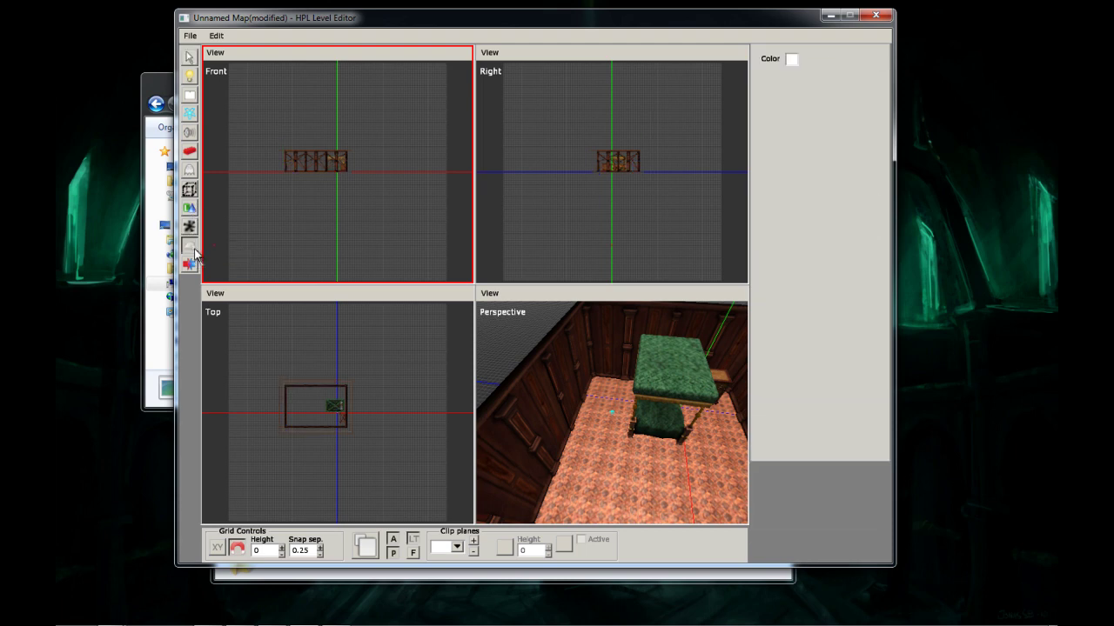
left_click(187, 210)
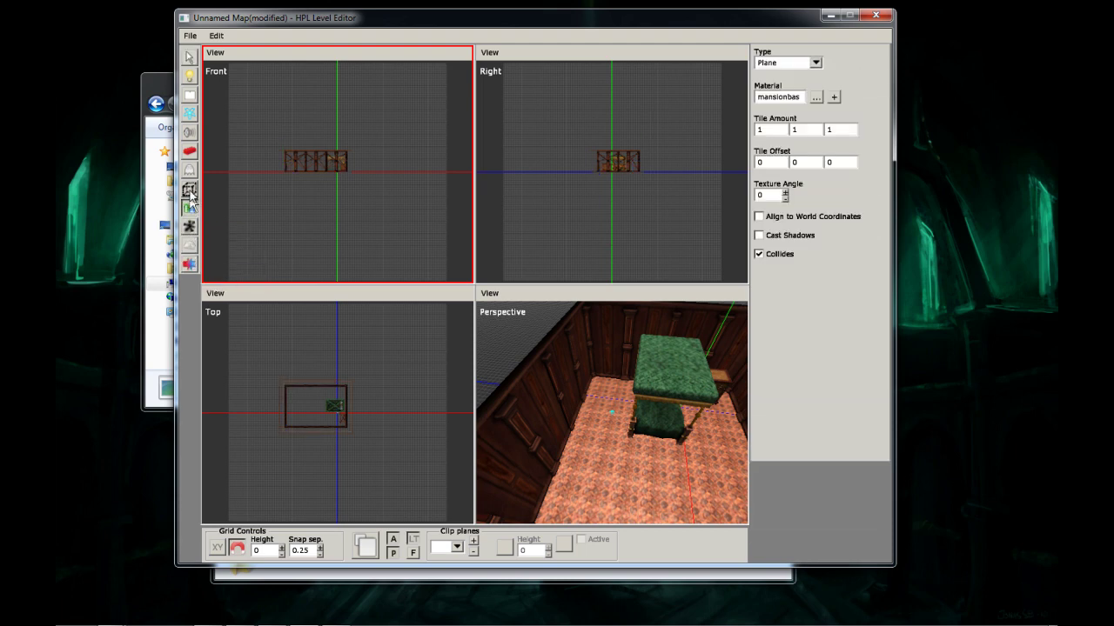
- Place a PlayerStart area on the floor in the free corner beside the bed
left_click(190, 190)
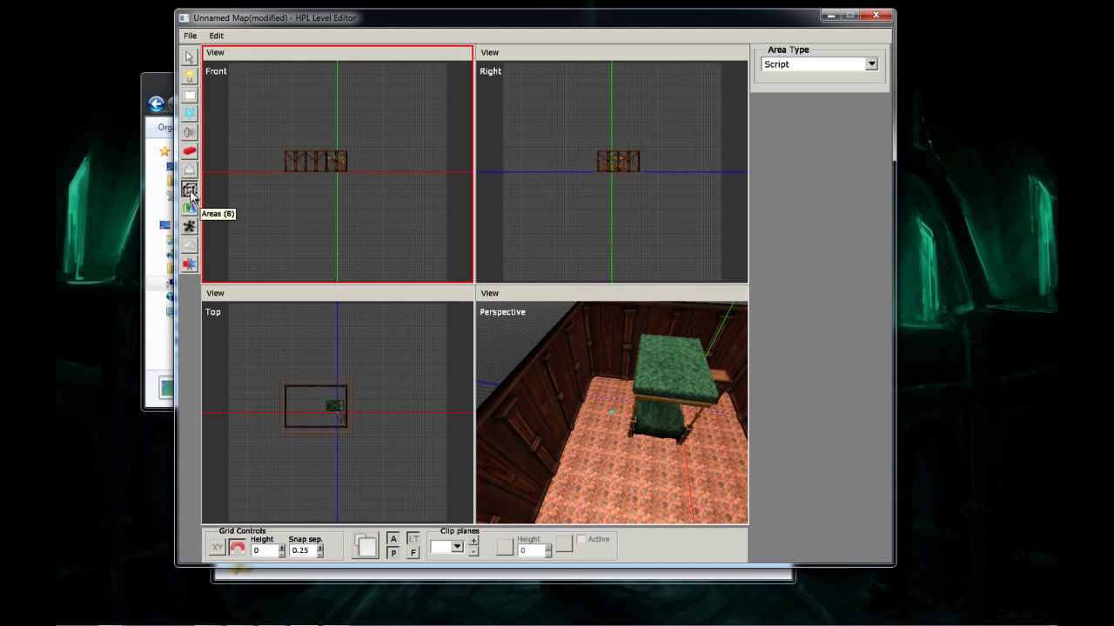
left_click(870, 65)
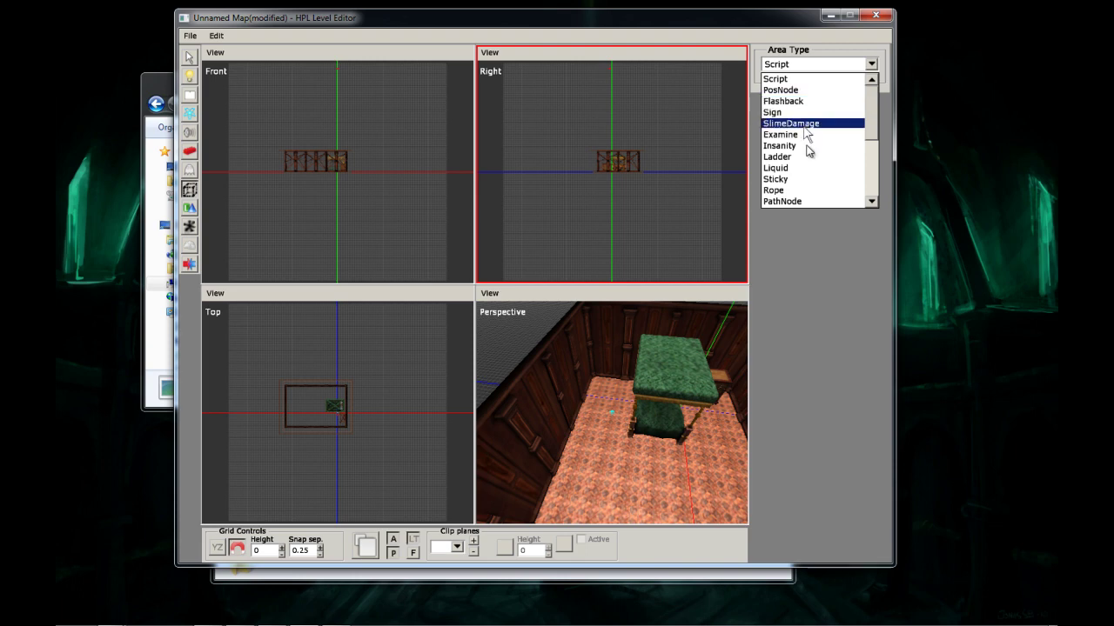
scroll(803, 207, "down", 1)
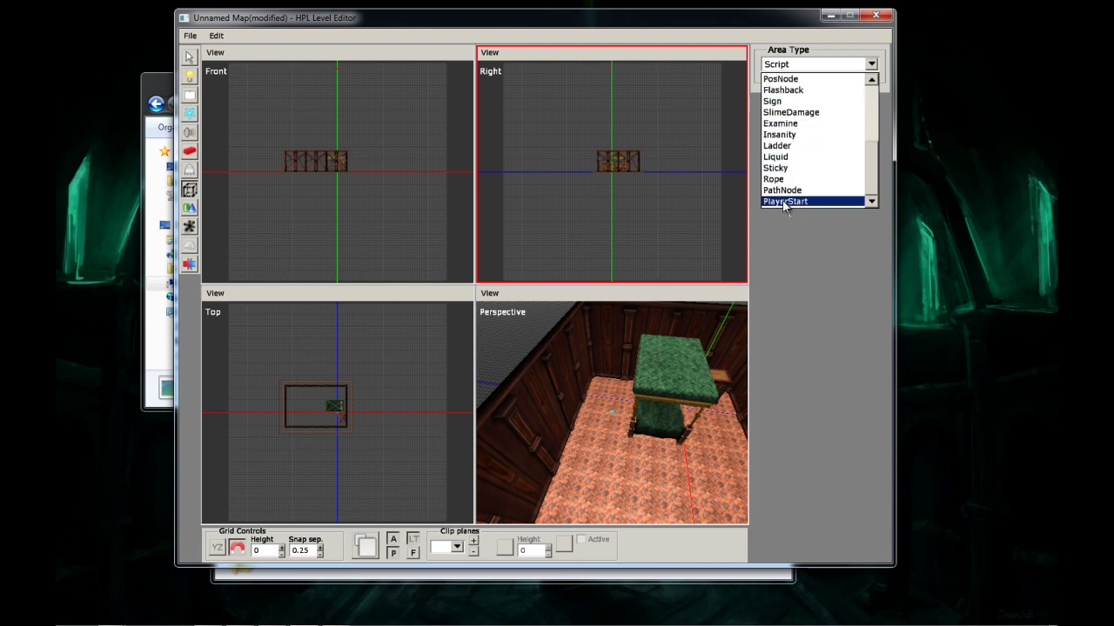
left_click(784, 202)
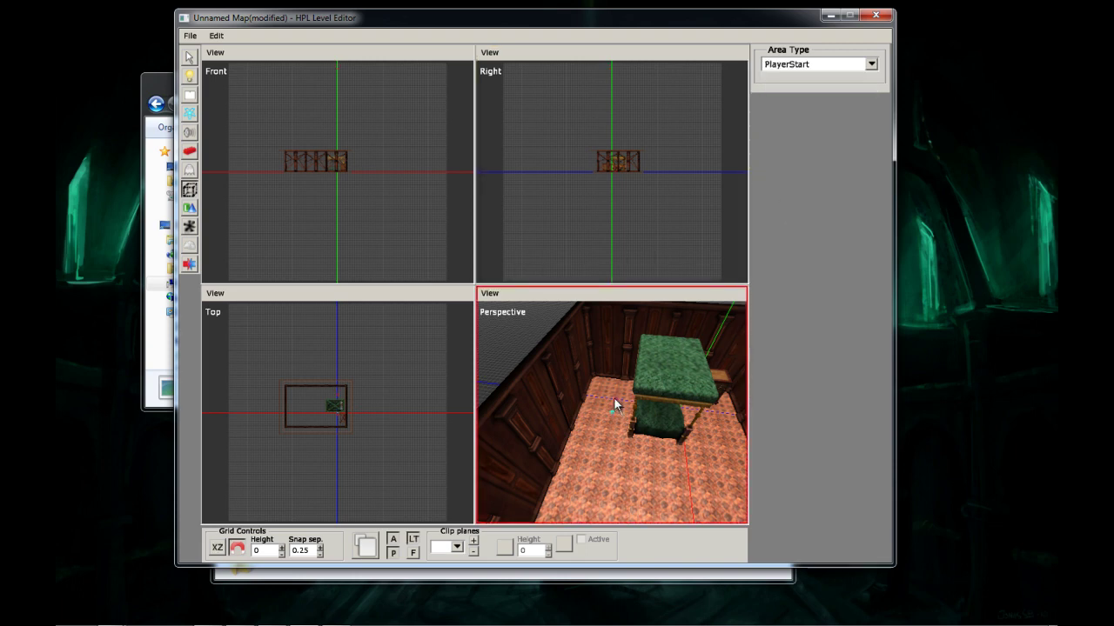
middle_click_drag(606, 423, 655, 440, "alt")
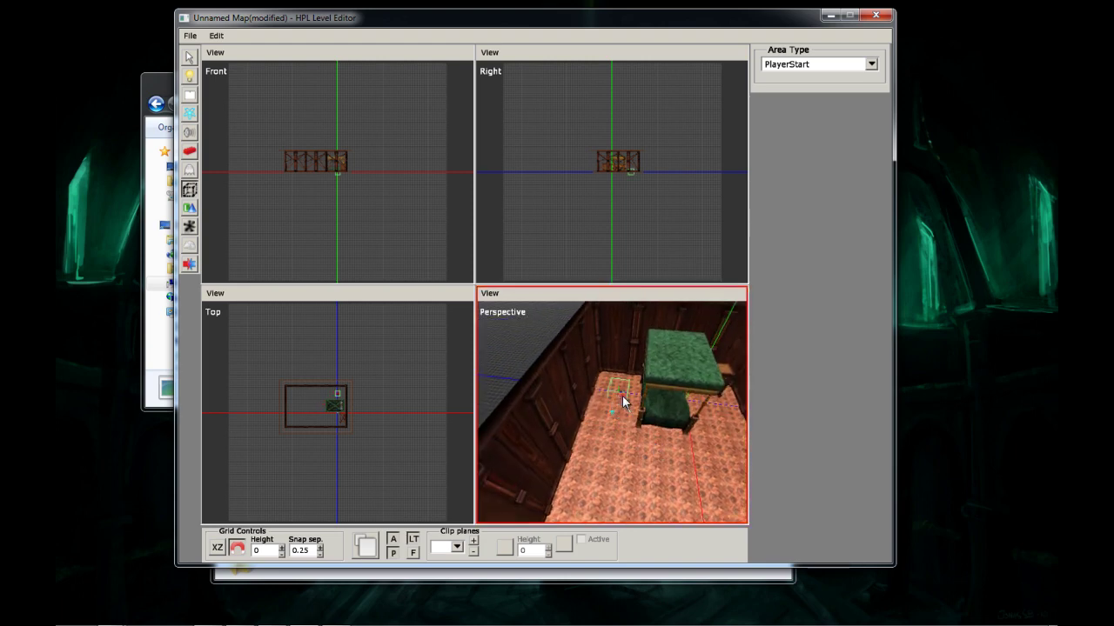
scroll(622, 395, "up", 2)
middle_click_drag(622, 397, 633, 453)
scroll(618, 446, "up", 4)
scroll(626, 396, "up", 4)
- Select the PlayerStart area and raise it until its base rests on the floor
left_click(189, 58)
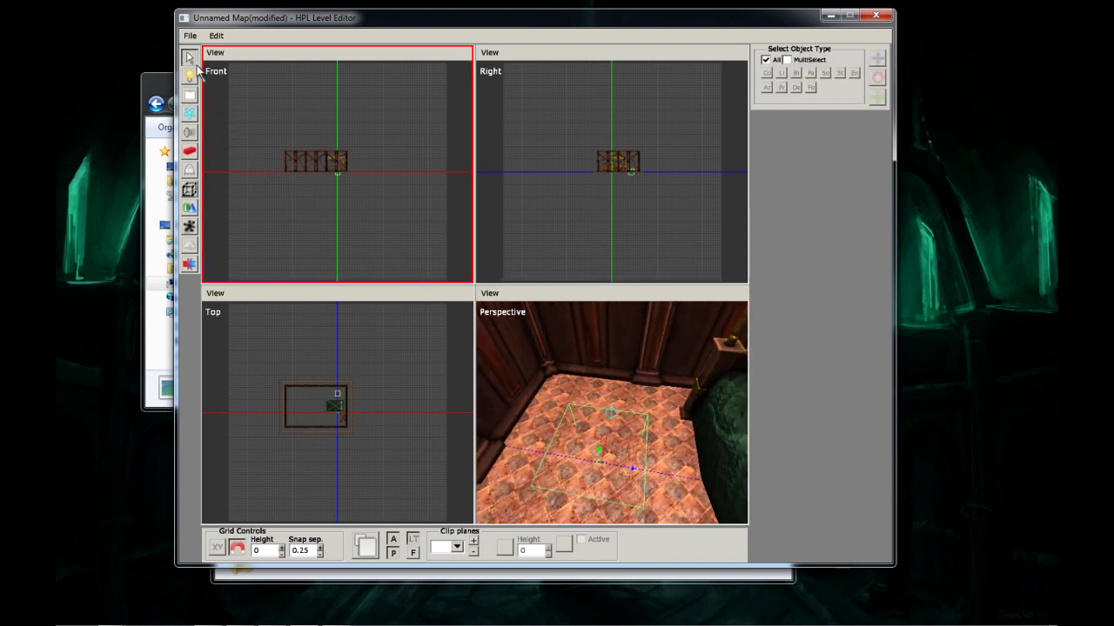
left_click(598, 451)
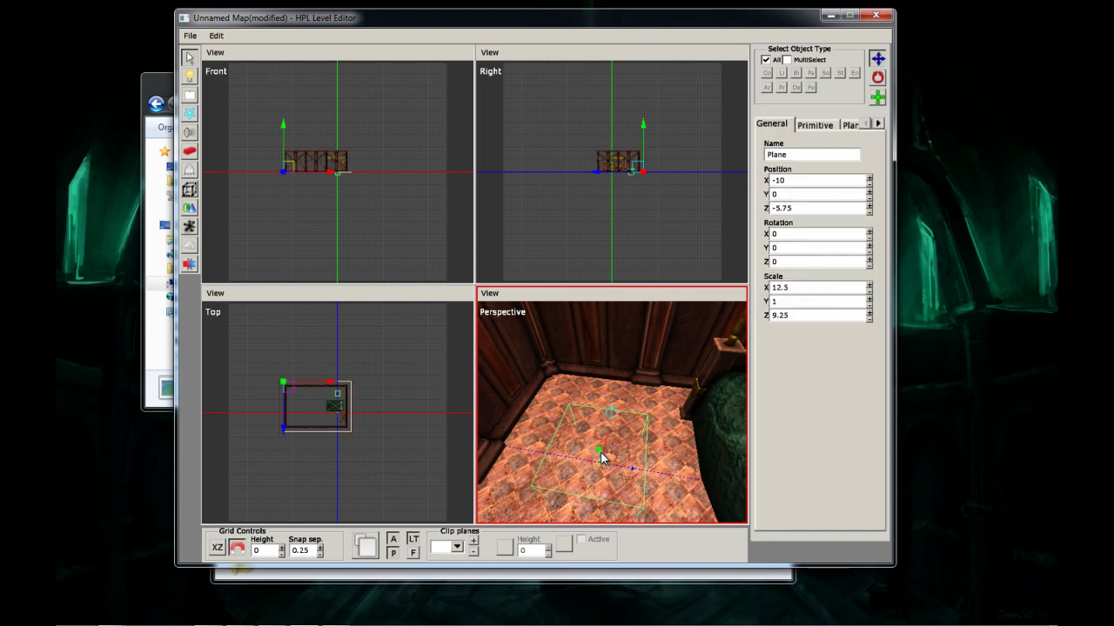
left_click(600, 452)
left_click(600, 452)
middle_click_drag(611, 428, 615, 461)
scroll(612, 426, "down", 5)
scroll(608, 437, "up", 6)
left_click(601, 444)
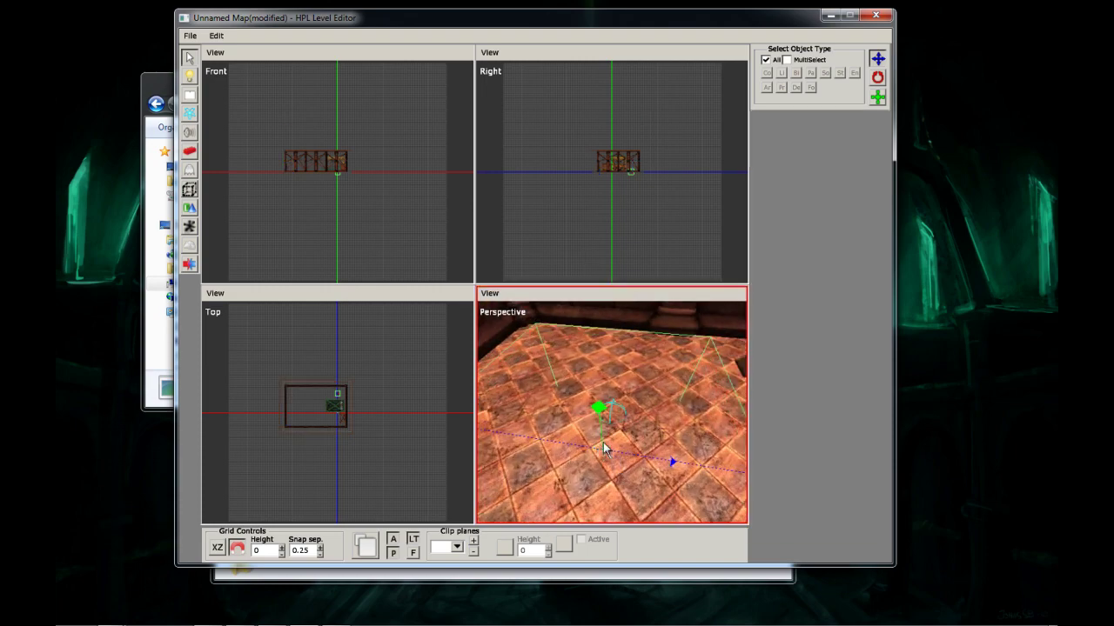
left_click(598, 407)
left_click(598, 406)
left_click(599, 442)
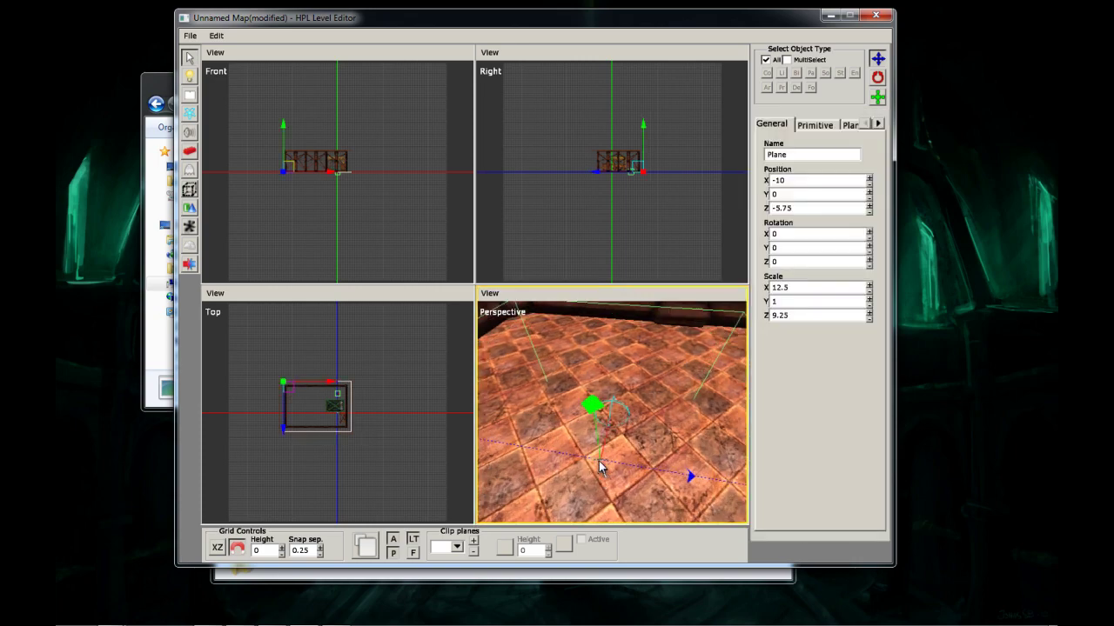
middle_click_drag(597, 459, 606, 434)
left_click(603, 417)
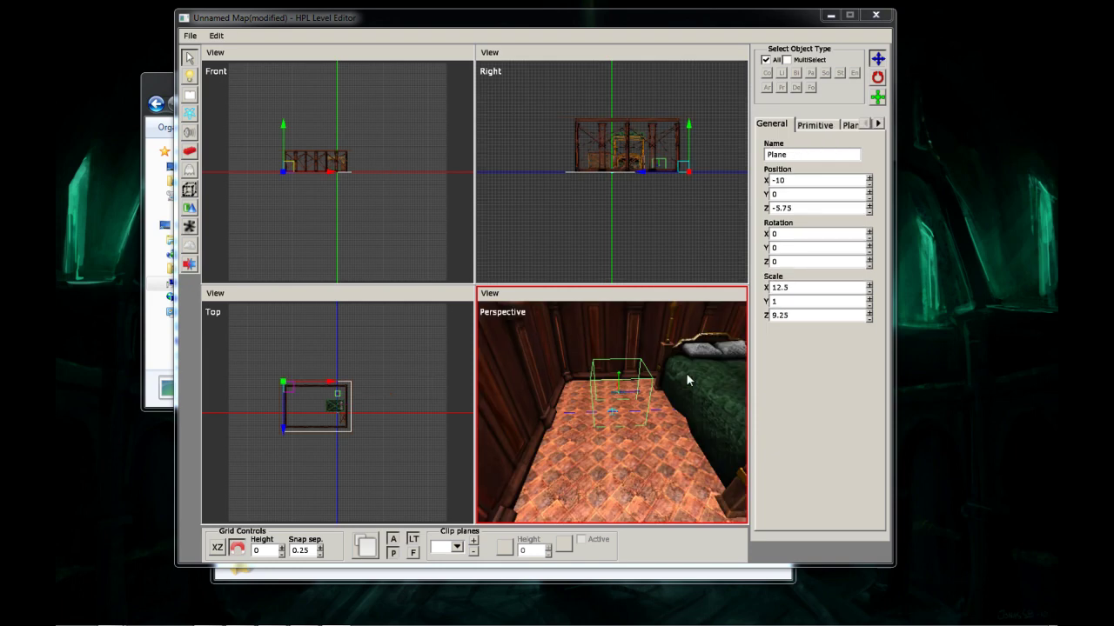
- Select the PlayerStart area beside the bed and raise it to a Y position of 1
left_click(687, 377)
left_click(616, 397)
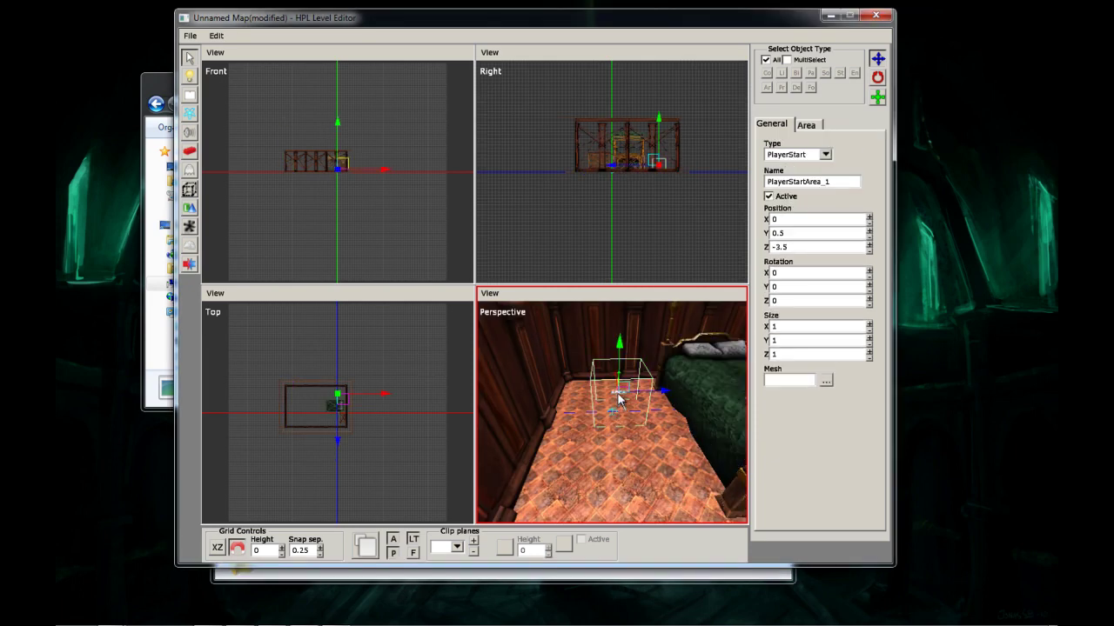
left_click_drag(616, 359, 620, 322)
middle_click_drag(626, 410, 636, 506)
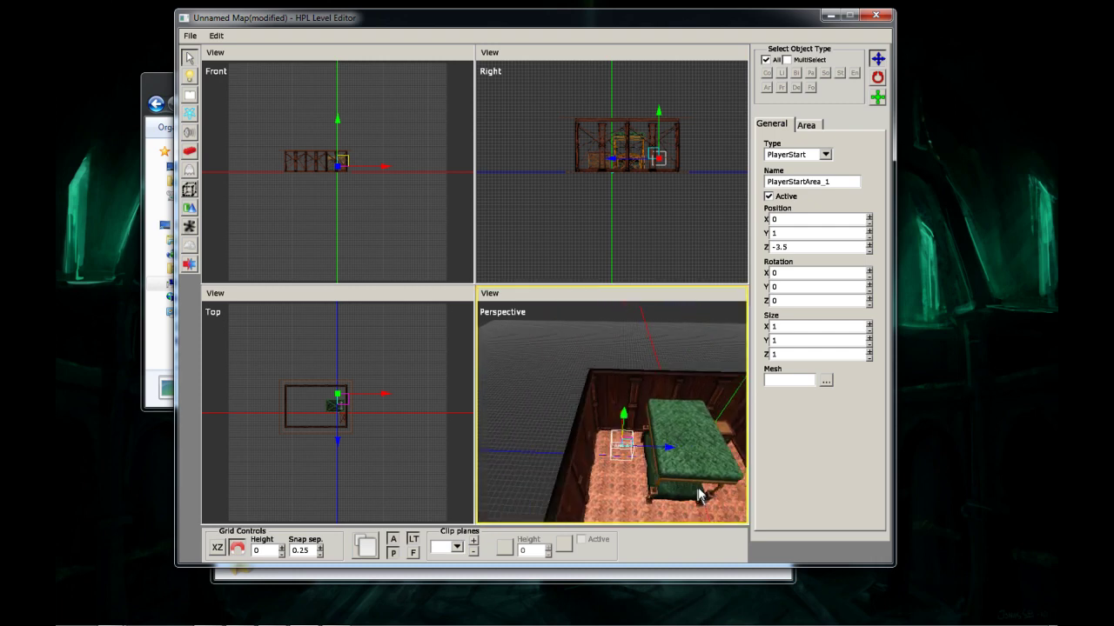
- Start placing an entity and set the entity category to lamp
middle_click_drag(699, 491, 601, 444)
scroll(630, 415, "up", 4)
left_click(218, 184)
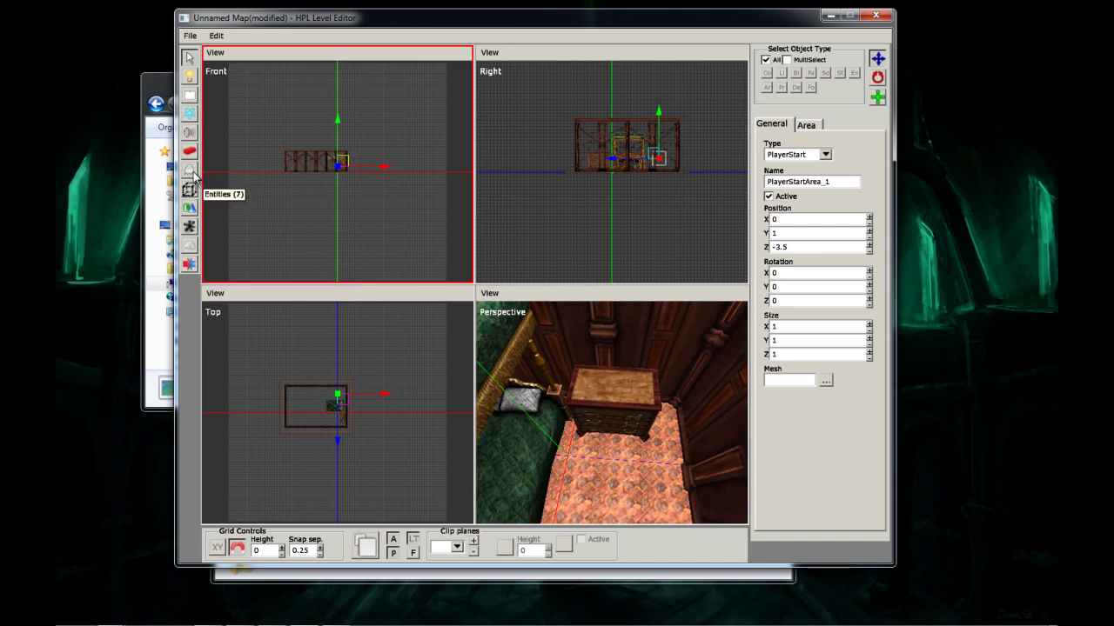
left_click(190, 171)
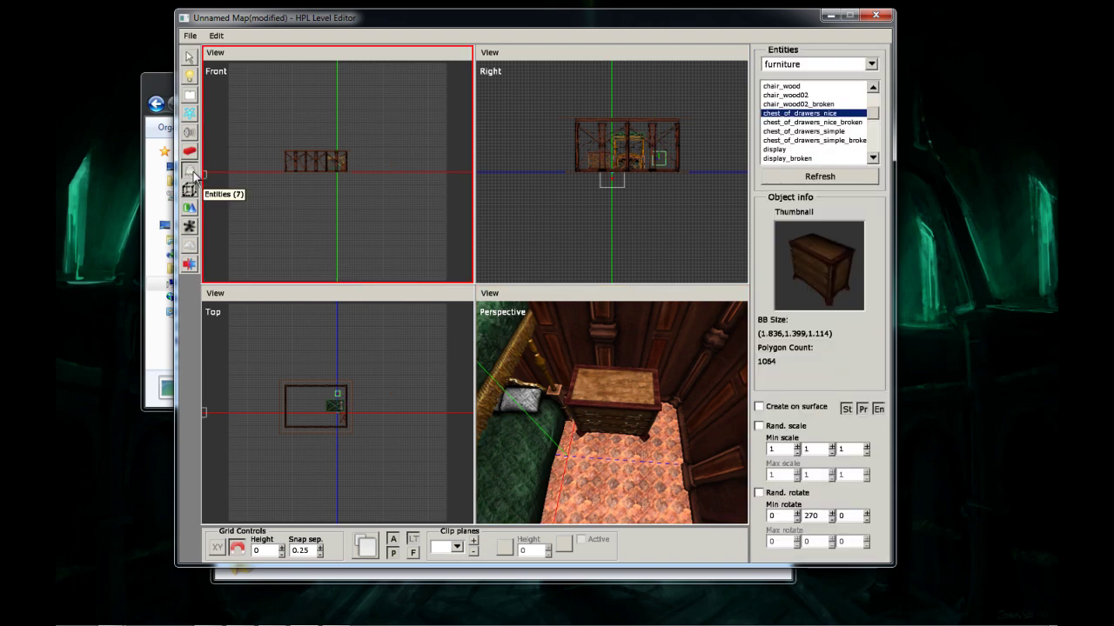
left_click(870, 64)
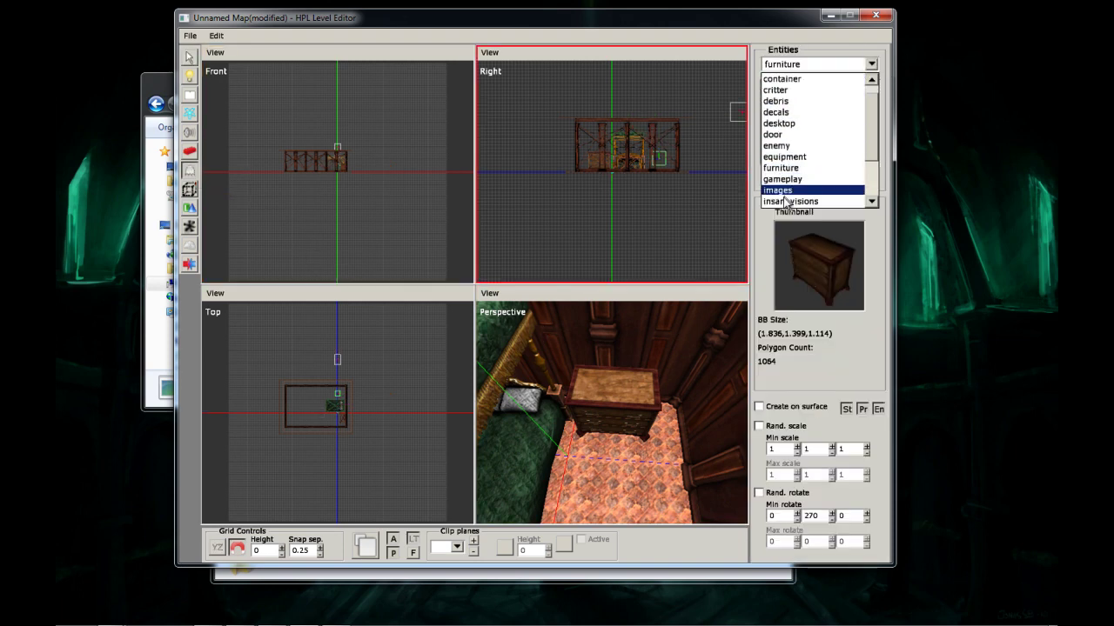
scroll(786, 202, "down", 2)
left_click(785, 201)
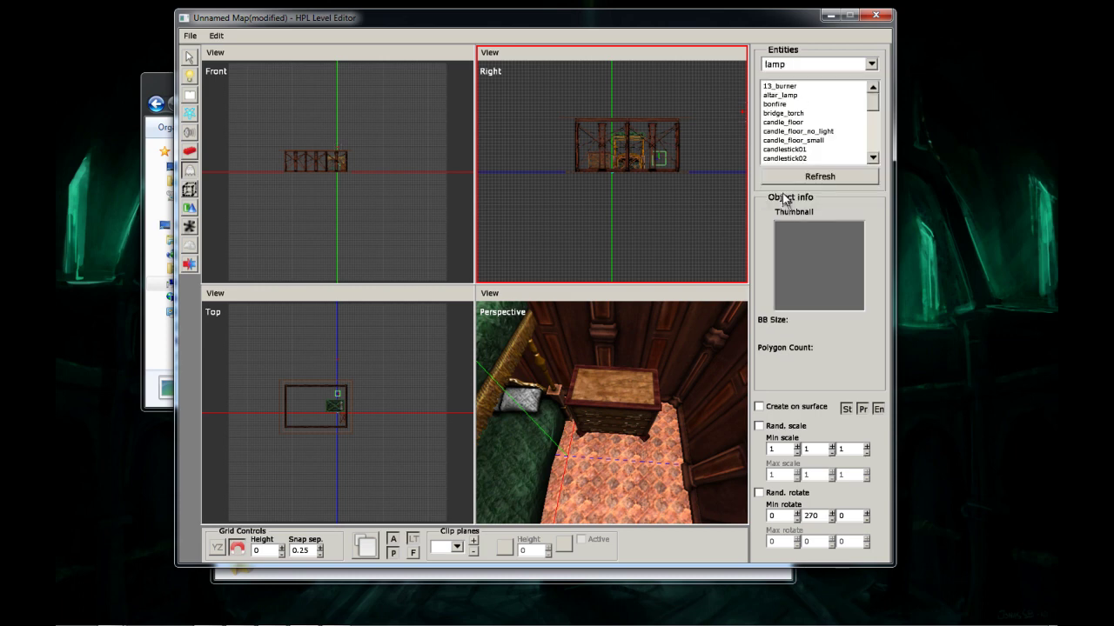
- Browse the lamp models and choose candlestick01 as the entity to place
left_click(782, 94)
left_click(779, 113)
left_click(780, 121)
scroll(786, 128, "down", 3)
scroll(795, 120, "up", 2)
left_click(800, 124)
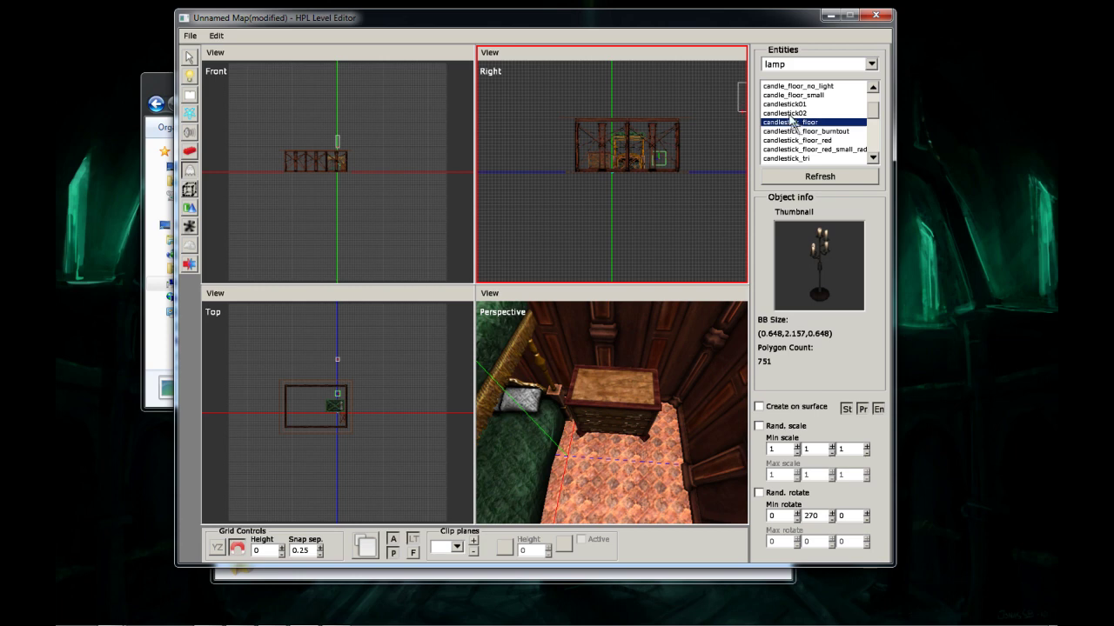
left_click(790, 114)
left_click(790, 105)
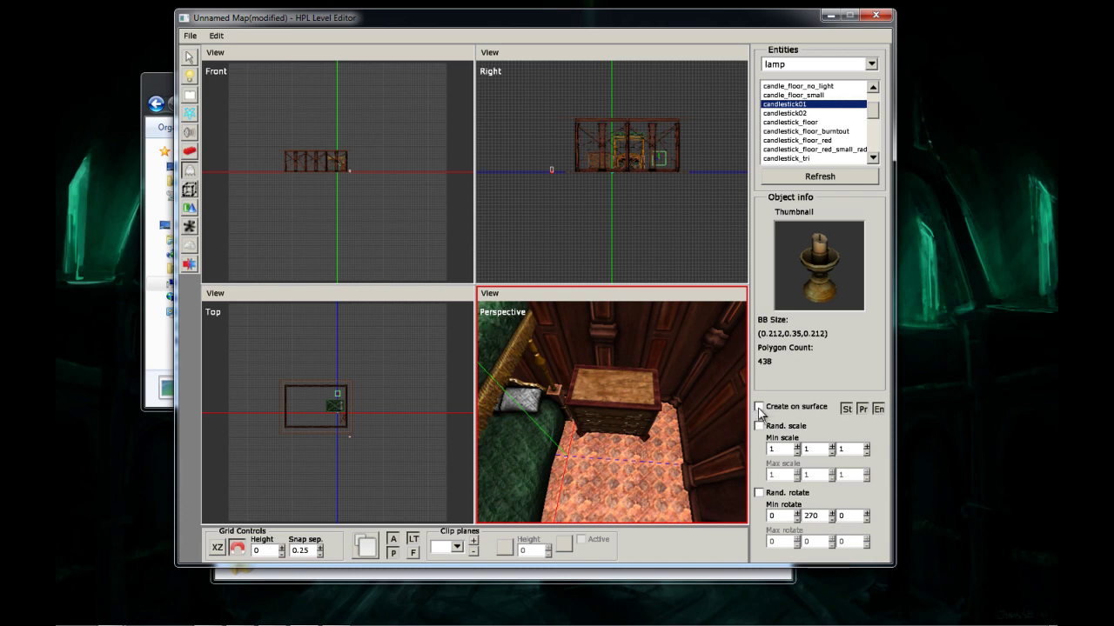
- Enable Create on surface and place the candlestick on top of the chest of drawers, near its bed side
left_click(759, 407)
left_click_drag(594, 386, 611, 408, "alt")
scroll(613, 430, "up", 5)
left_click(578, 392)
- Activate the Lights tool and preview the room with ambient lighting turned off
left_click(190, 56)
left_click(189, 77)
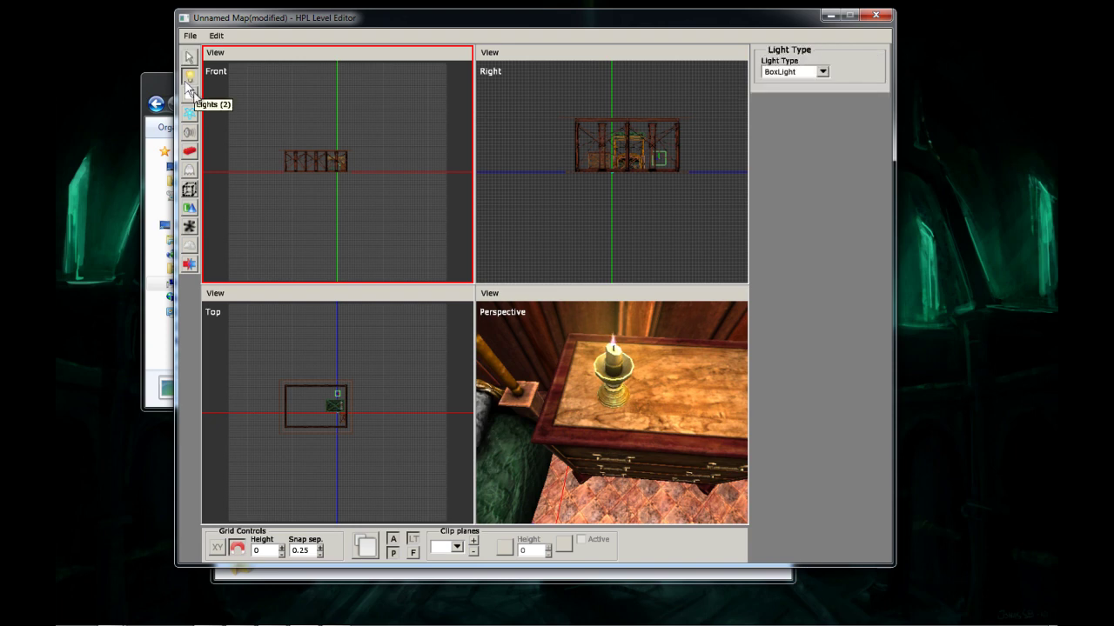
scroll(634, 335, "down", 5)
left_click(395, 540)
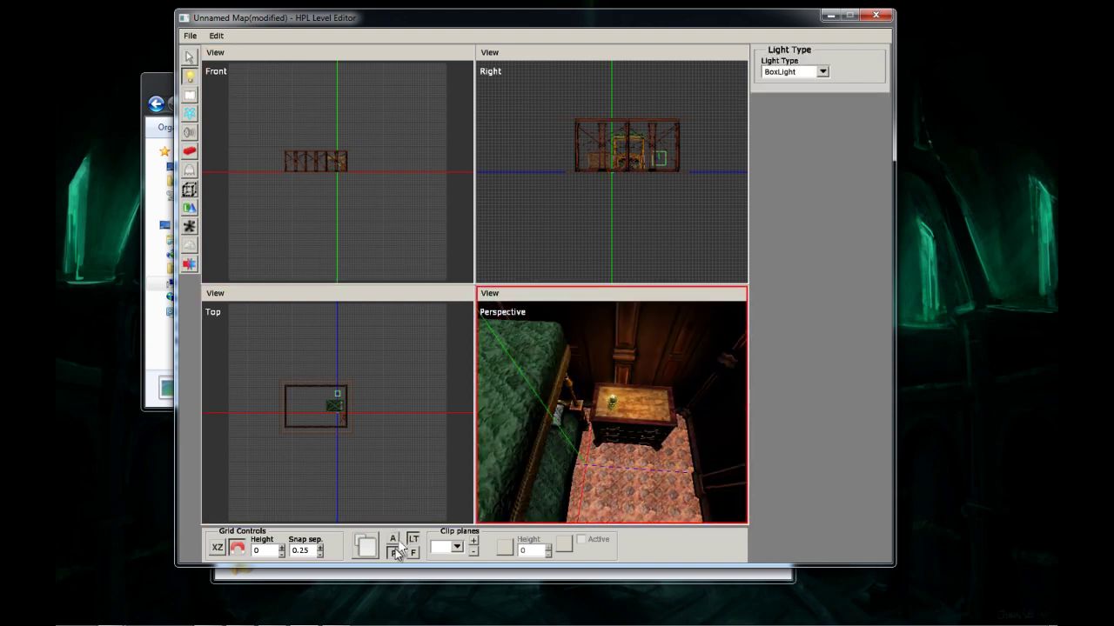
left_click(394, 555)
- Enlarge the perspective view and place a PointLight on the floor in front of the chest of drawers
key("space")
left_click_drag(598, 434, 624, 304, "alt")
scroll(578, 307, "down", 5)
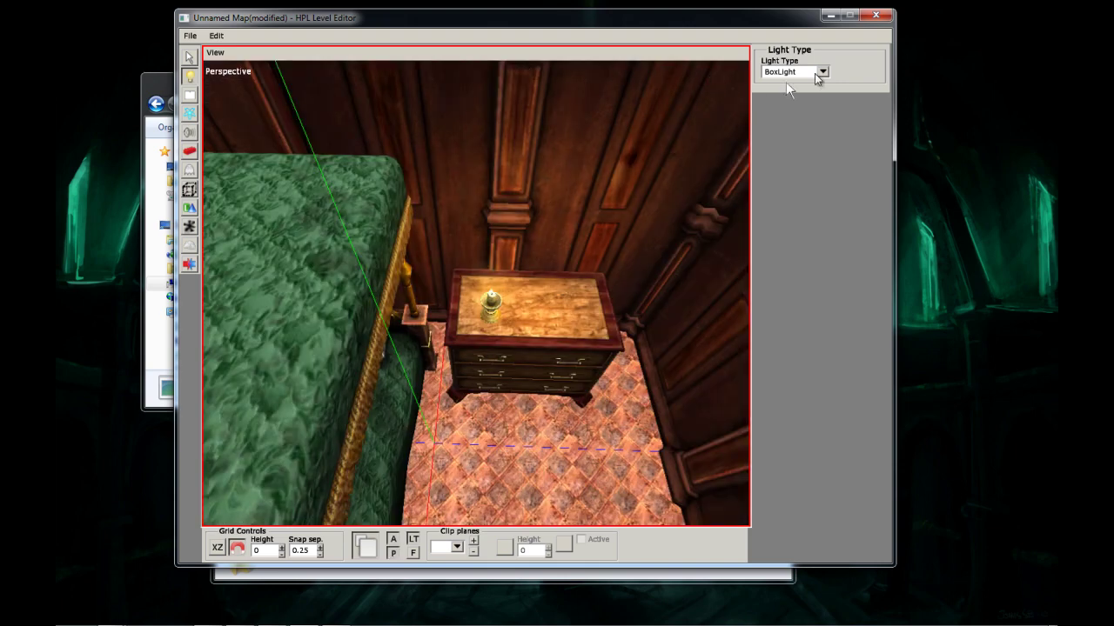
left_click(822, 73)
left_click(478, 422)
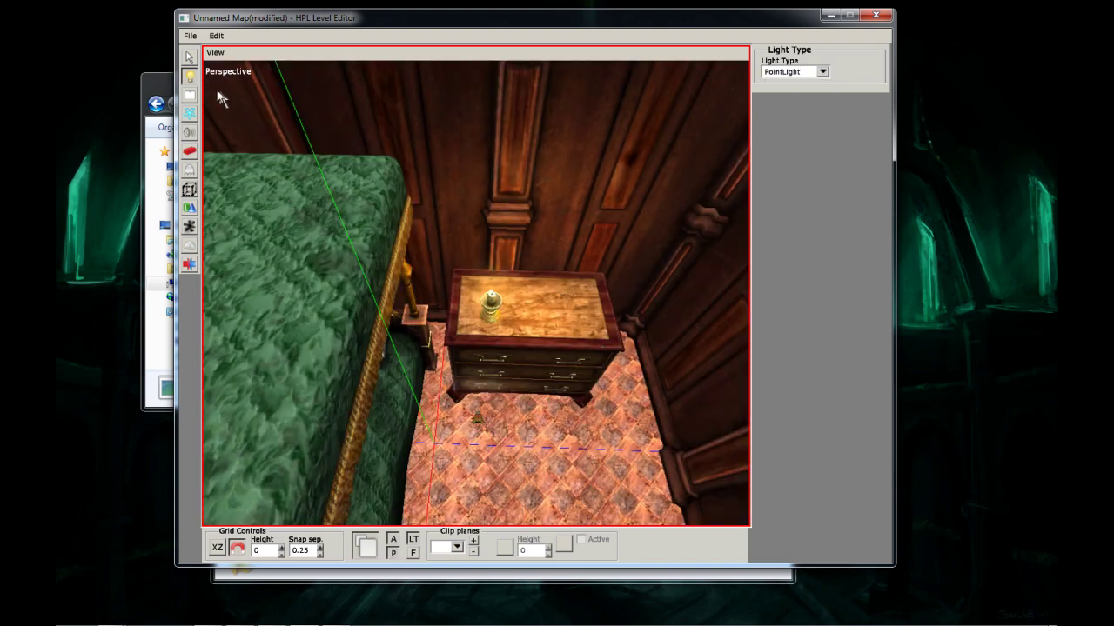
- Select the point light and move it above the chest of drawers, to X 1 and Y 1.75
left_click(189, 58)
left_click(479, 419)
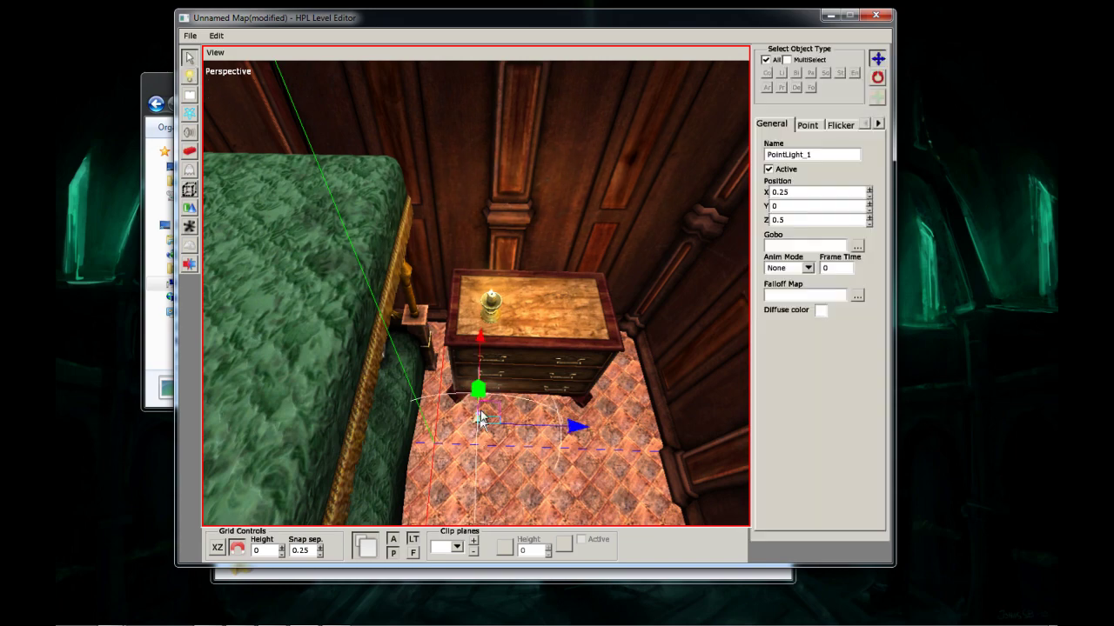
left_click_drag(480, 391, 483, 345)
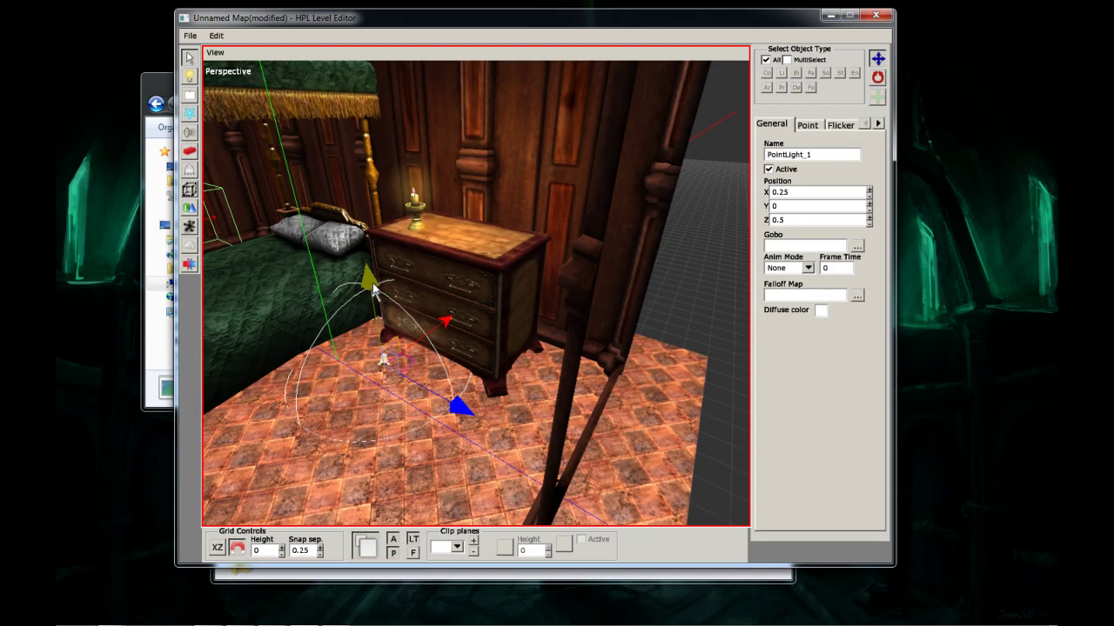
left_click_drag(374, 291, 373, 113)
left_click_drag(417, 233, 497, 238, "alt")
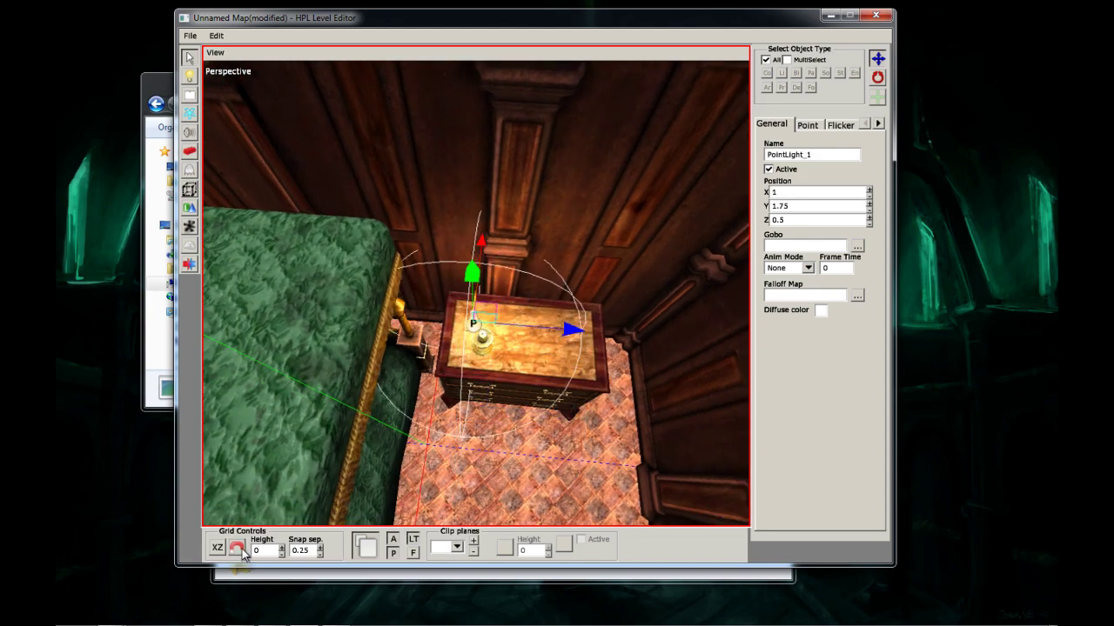
- Turn off grid snapping and fine-position the point light above the candle at about Z 0.603 and Y 2.085
left_click_drag(541, 323, 490, 267)
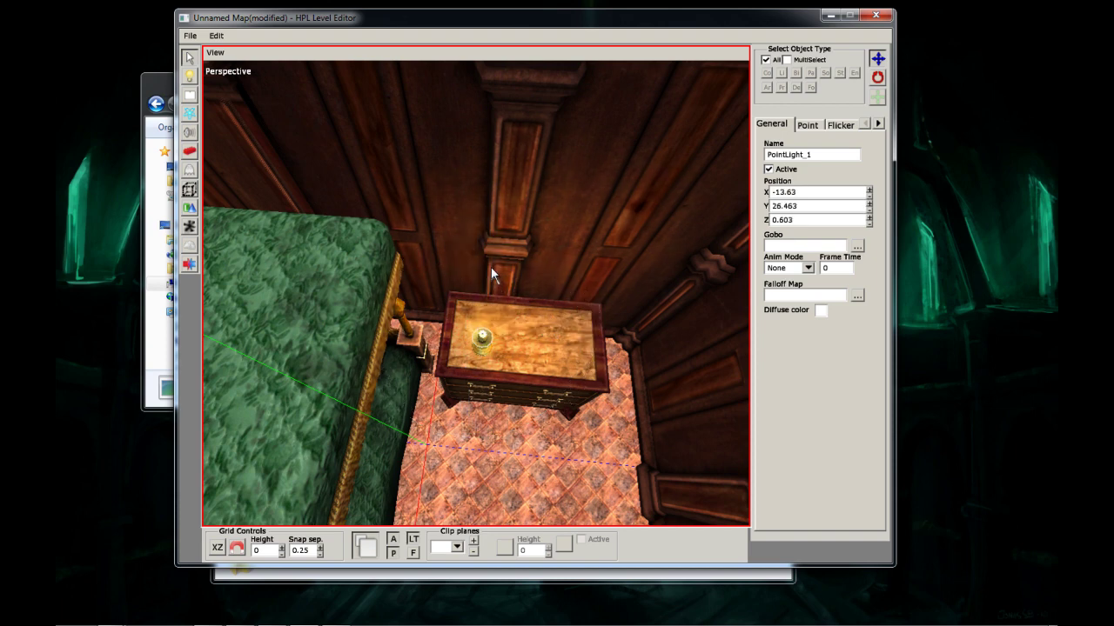
key("ctrl+z")
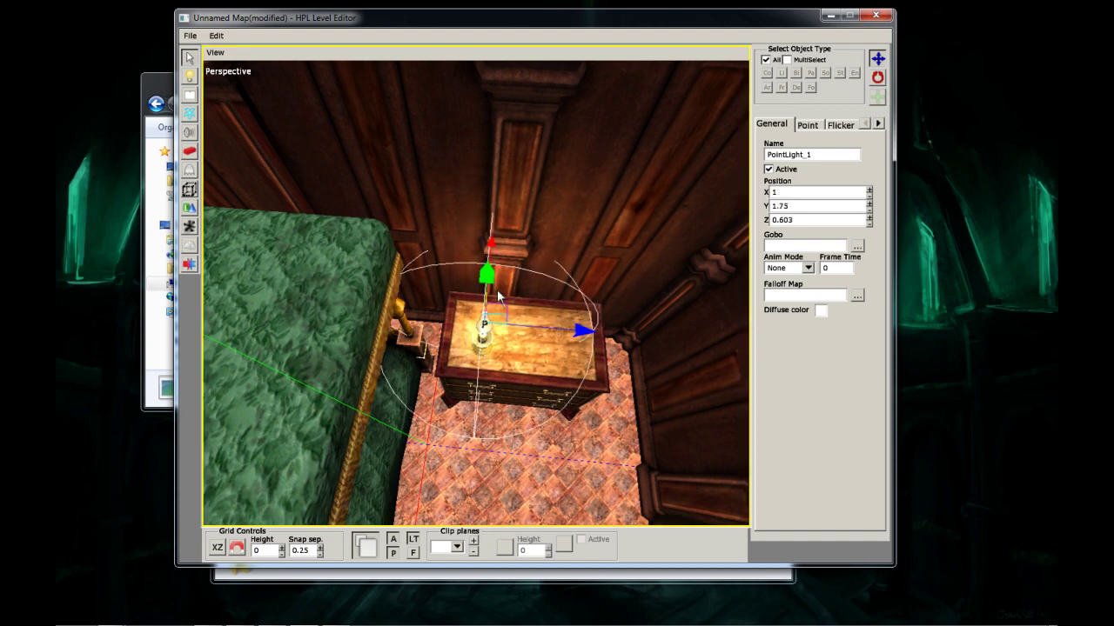
left_click_drag(497, 296, 362, 208, "alt")
left_click_drag(355, 170, 346, 132)
- Reselect the point light and shift it slightly along X, away from the wall behind the chest of drawers
left_click(442, 206)
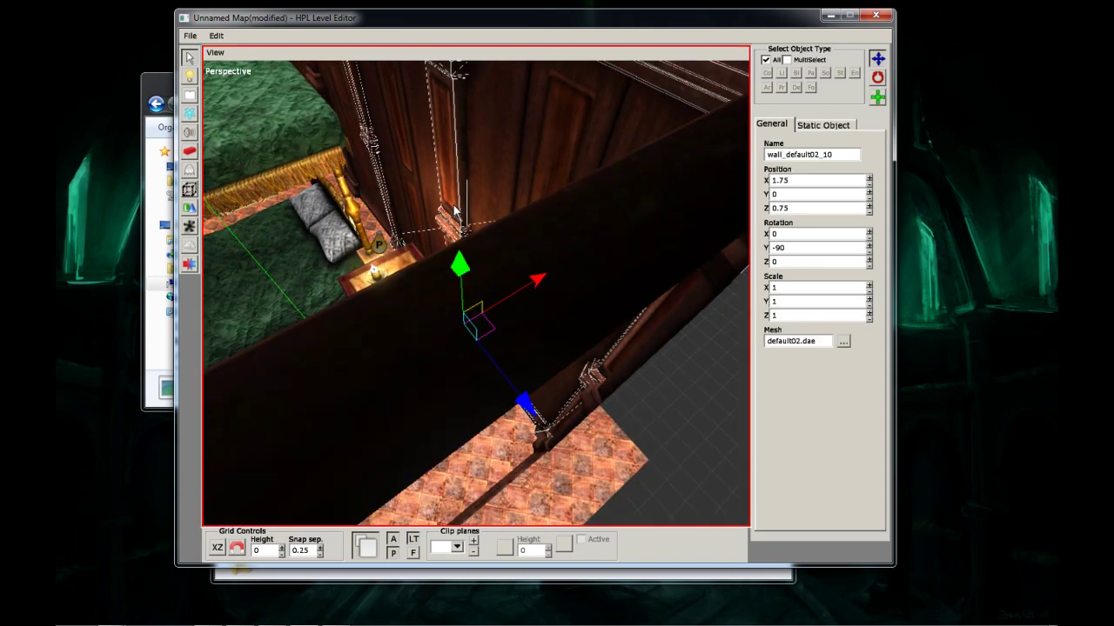
left_click(380, 244)
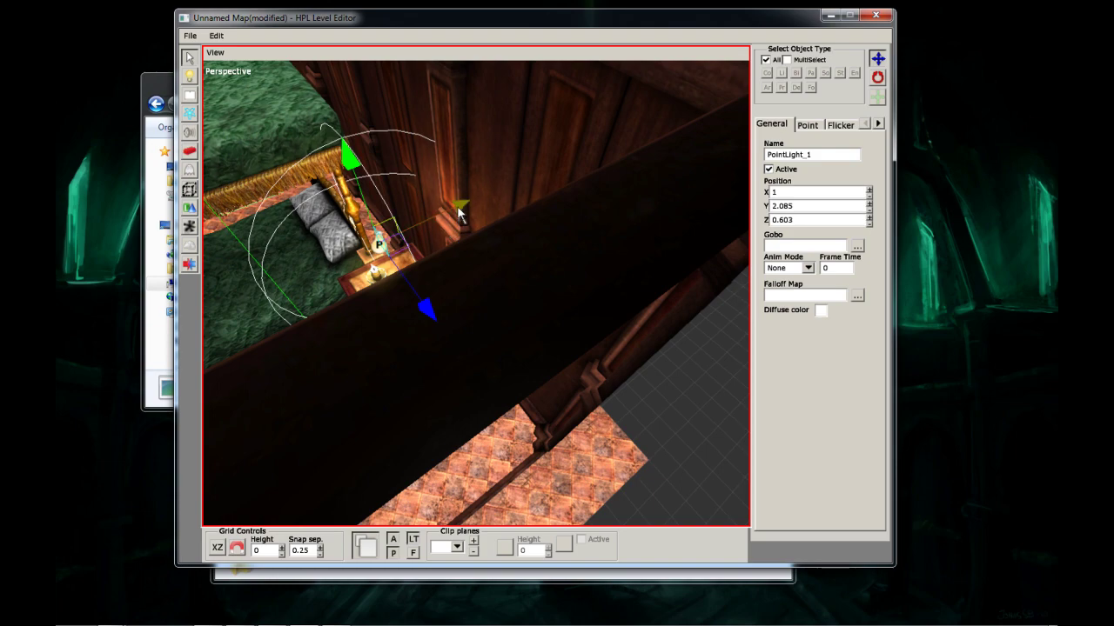
left_click_drag(457, 207, 432, 217)
middle_click_drag(432, 221, 590, 205)
- Set the point light's radius to 4.5
left_click(808, 126)
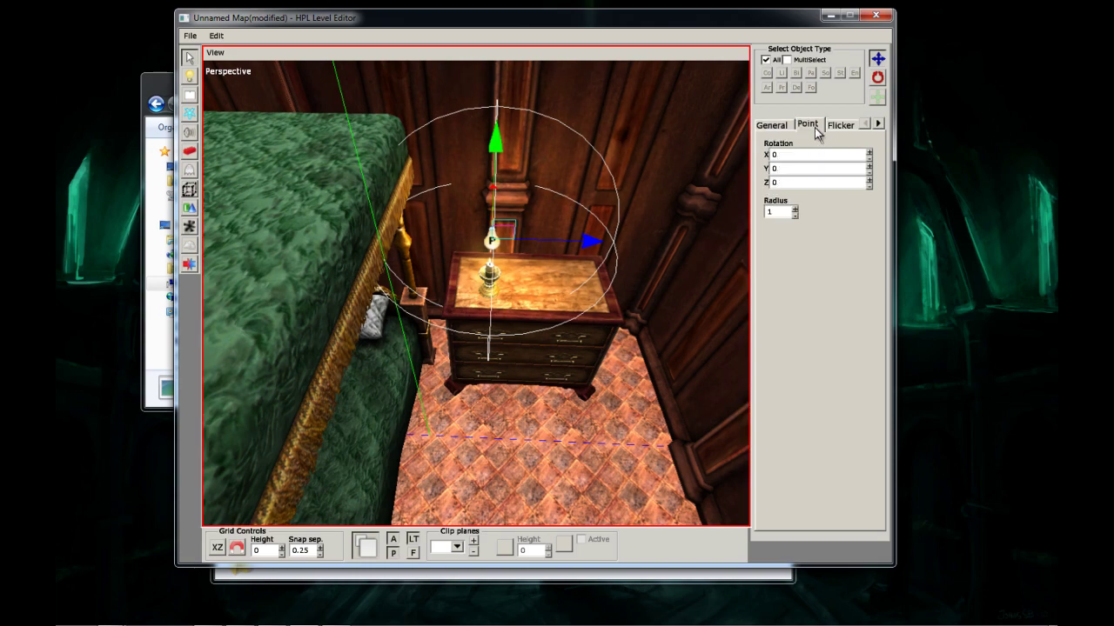
left_click(796, 210)
left_click(796, 210)
left_click(796, 210)
left_click(796, 210)
left_click(796, 210)
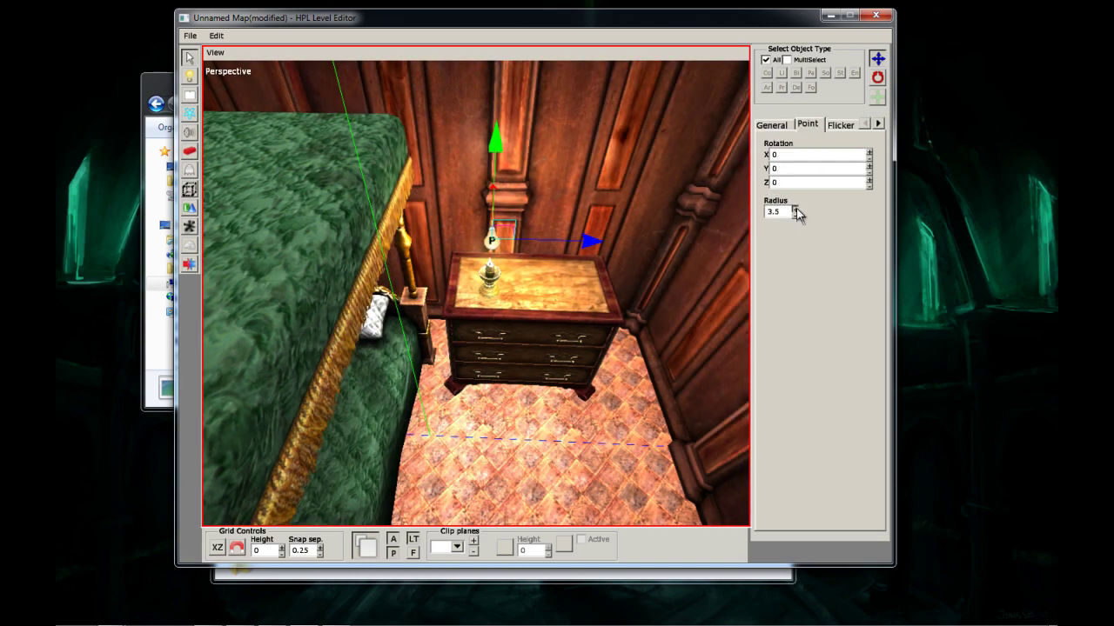
left_click(796, 210)
left_click(796, 210)
- Preview the whole room's lighting with ambient light off and turn the ambient light back on
left_click_drag(600, 329, 613, 269, "alt")
right_click_drag(614, 270, 466, 520, "alt")
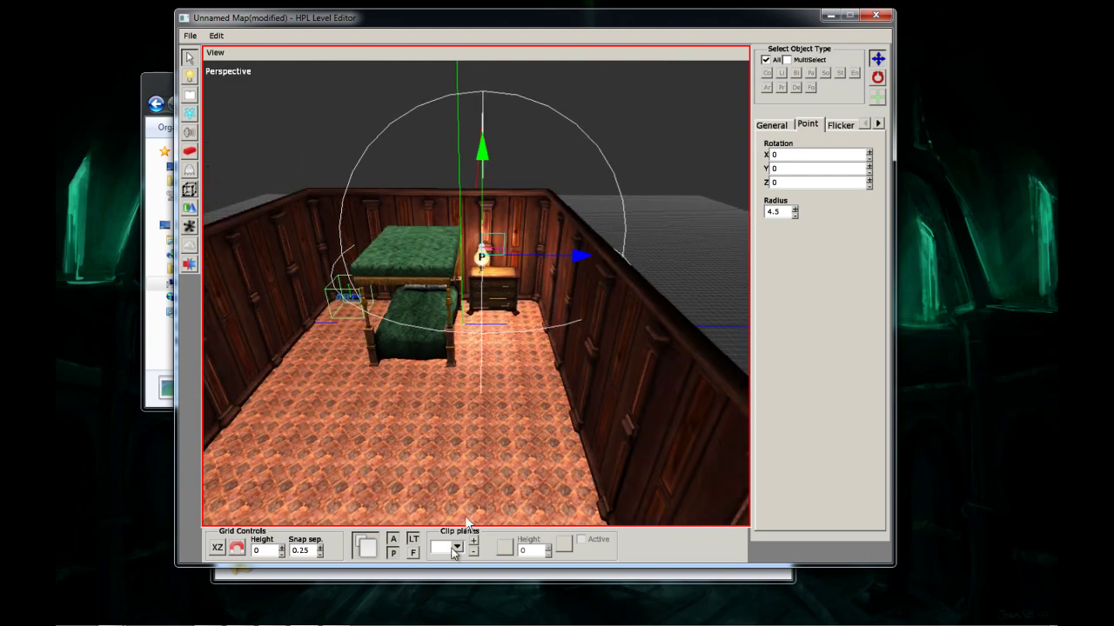
left_click(393, 542)
middle_click_drag(466, 328, 425, 505)
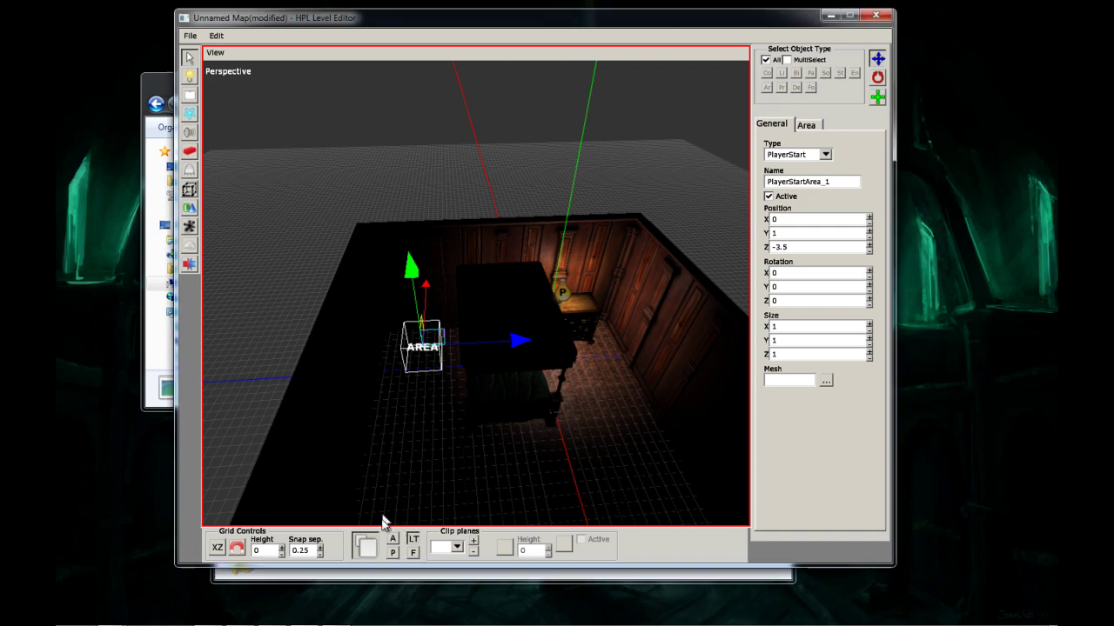
left_click(392, 541)
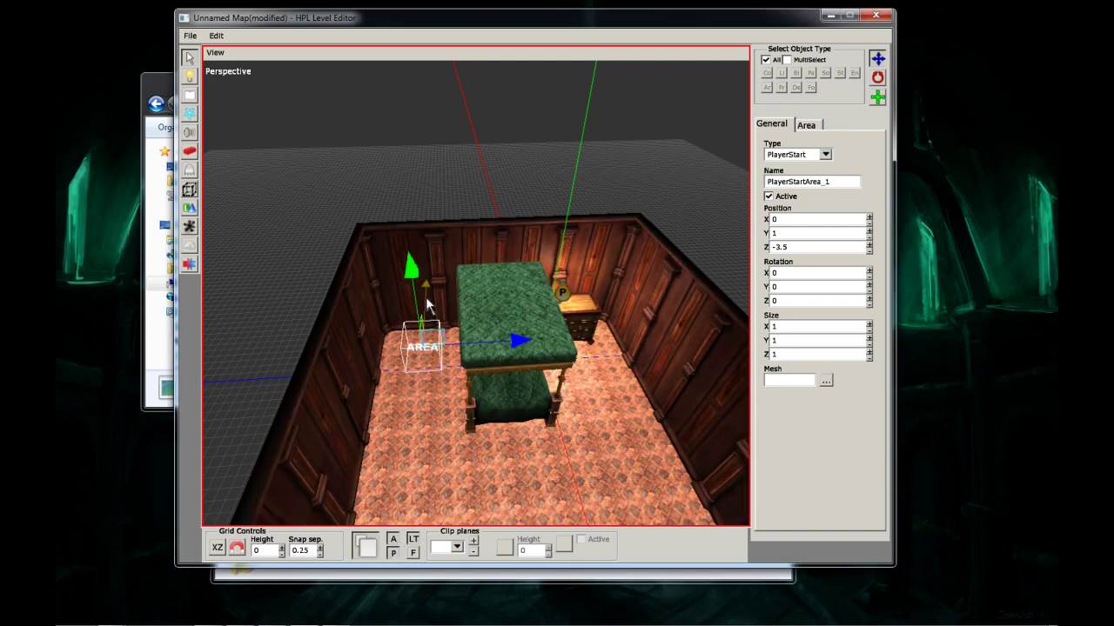
- Move the PlayerStart area along X to about -2.081, toward the foot of the bed
left_click_drag(427, 298, 420, 404)
left_click_drag(437, 340, 445, 387, "alt")
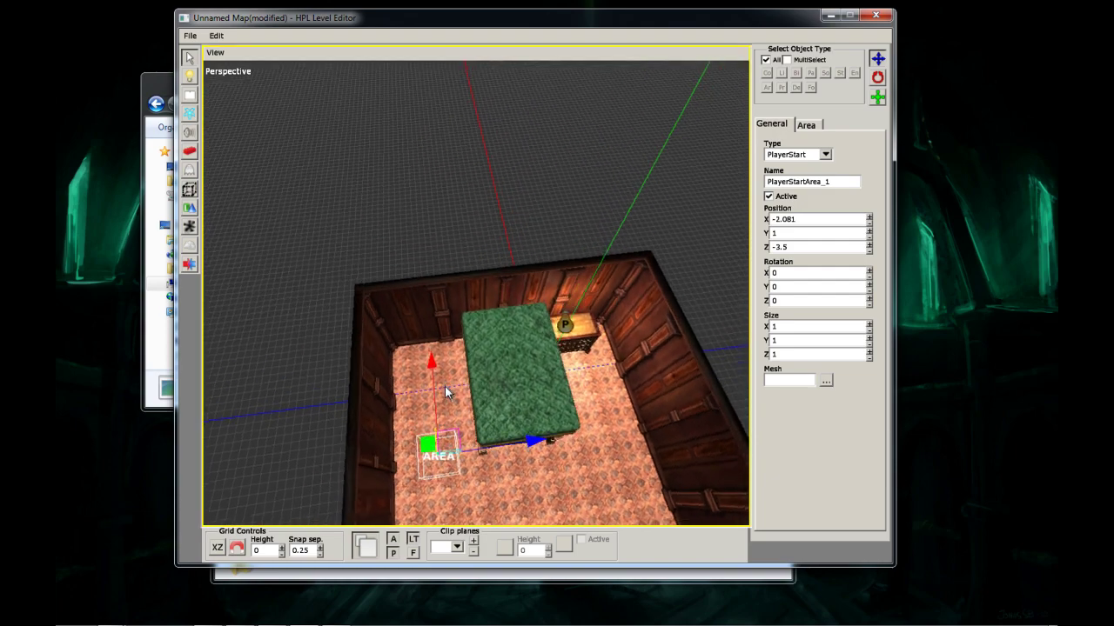
middle_click_drag(445, 392, 446, 402)
- Place a second chest_of_drawers_nice from the furniture entities in the free corner beside the bed, with Create on surface disabled
left_click(189, 170)
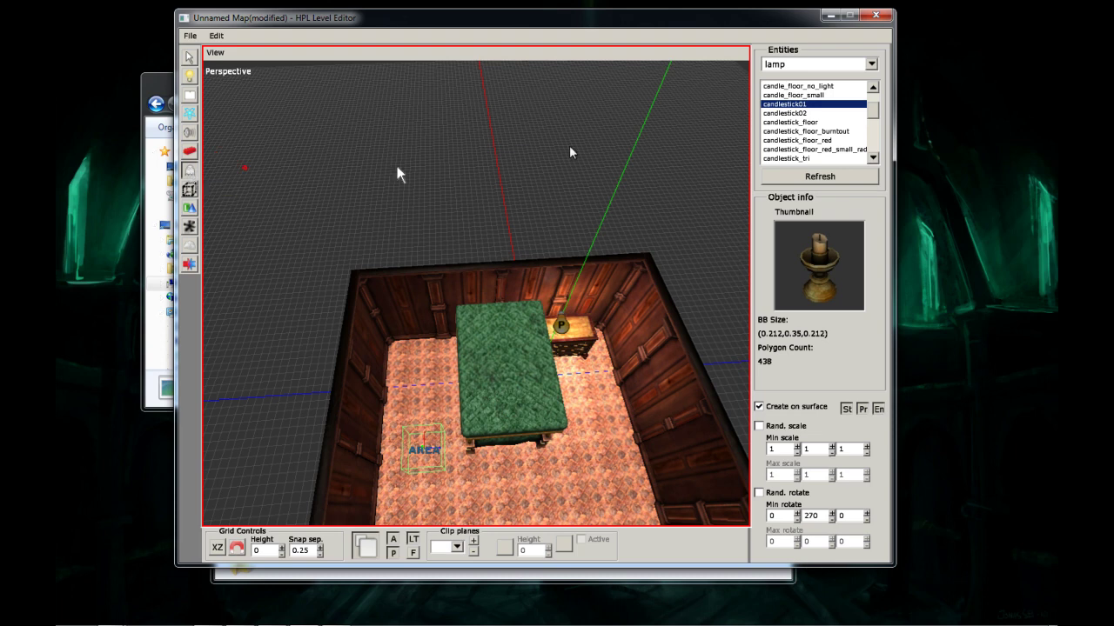
left_click(871, 65)
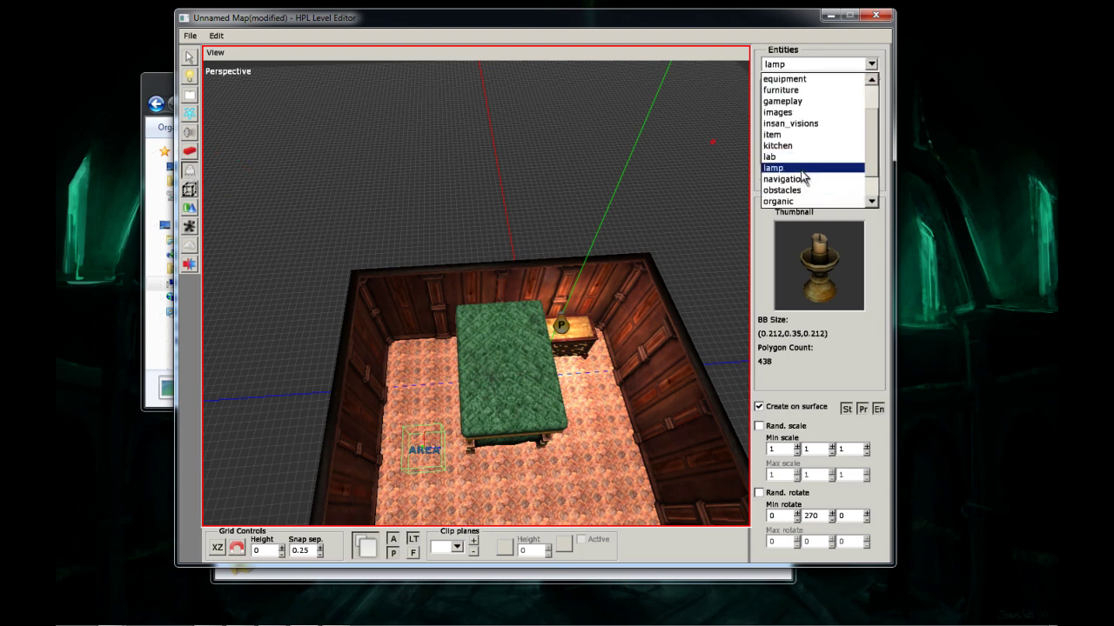
scroll(800, 174, "up", 2)
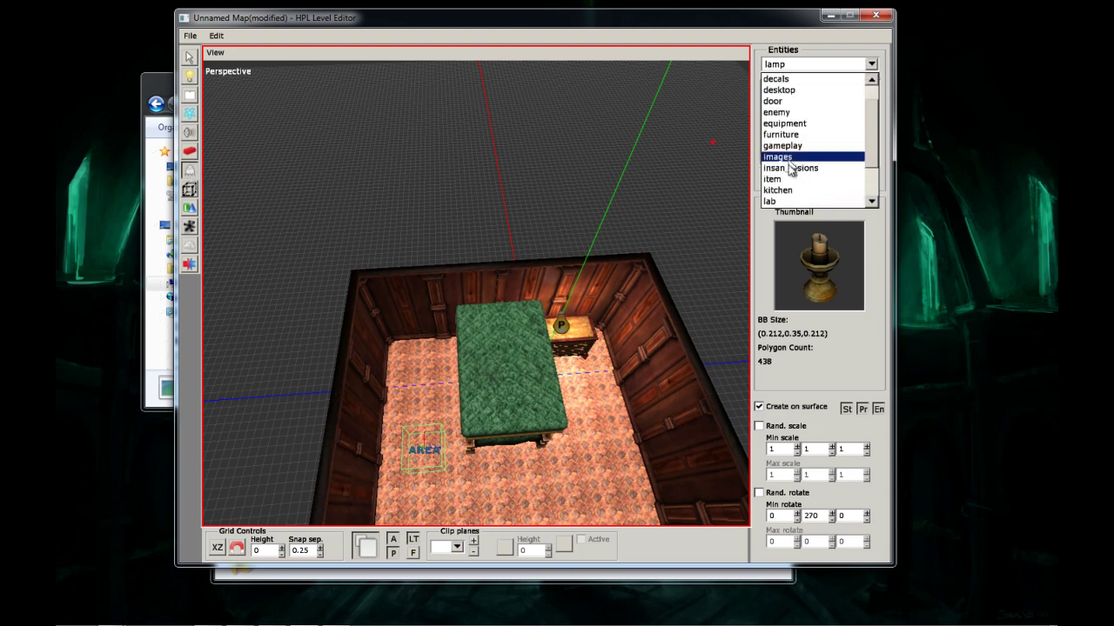
left_click(787, 134)
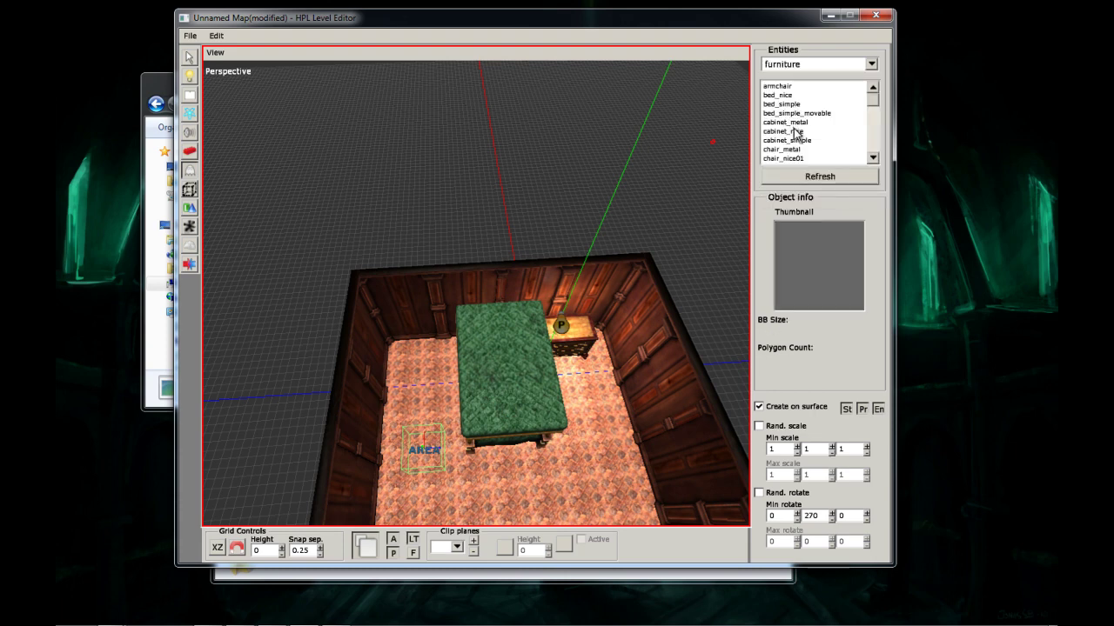
scroll(796, 144, "down", 4)
left_click(797, 113)
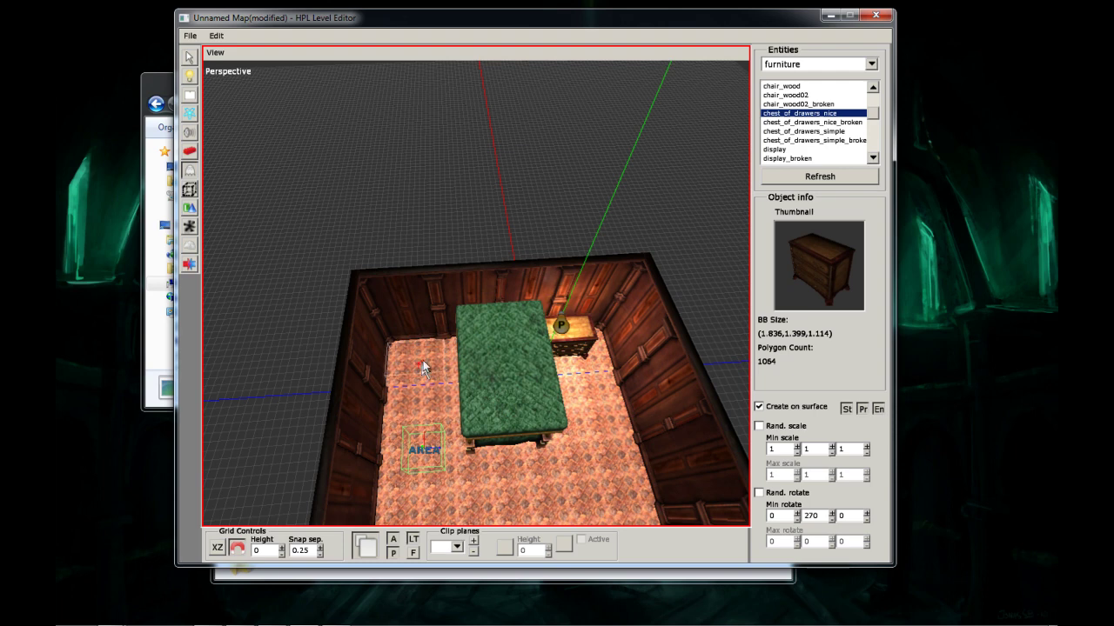
left_click(759, 407)
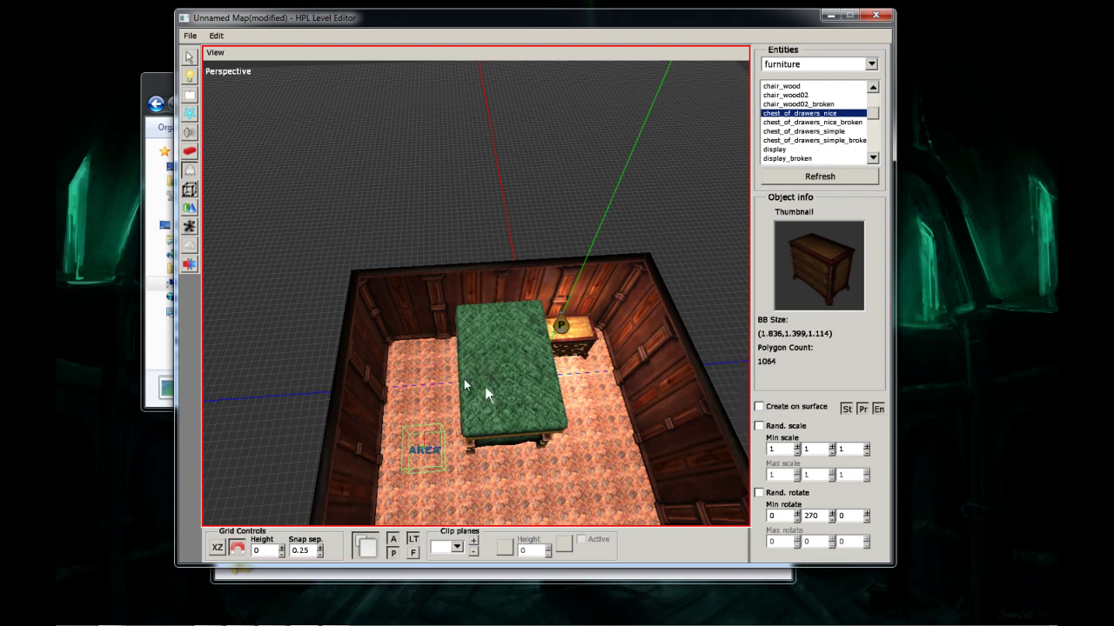
left_click(428, 354)
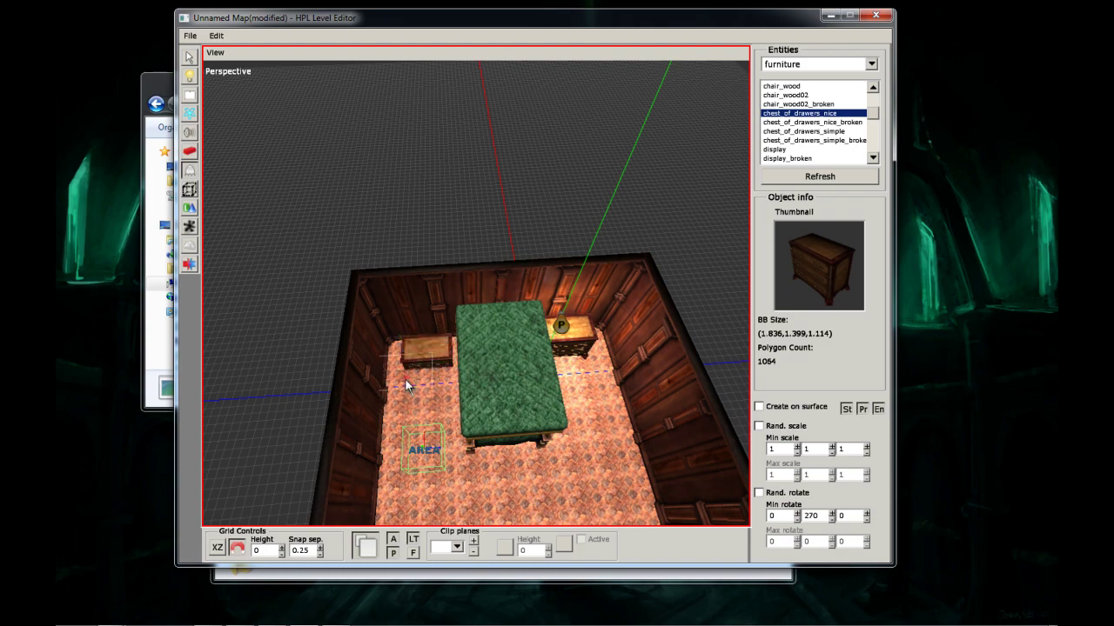
- Select the second chest of drawers and raise it until its feet stand on the floor
scroll(409, 381, "up", 5)
left_click_drag(405, 417, 440, 351, "alt")
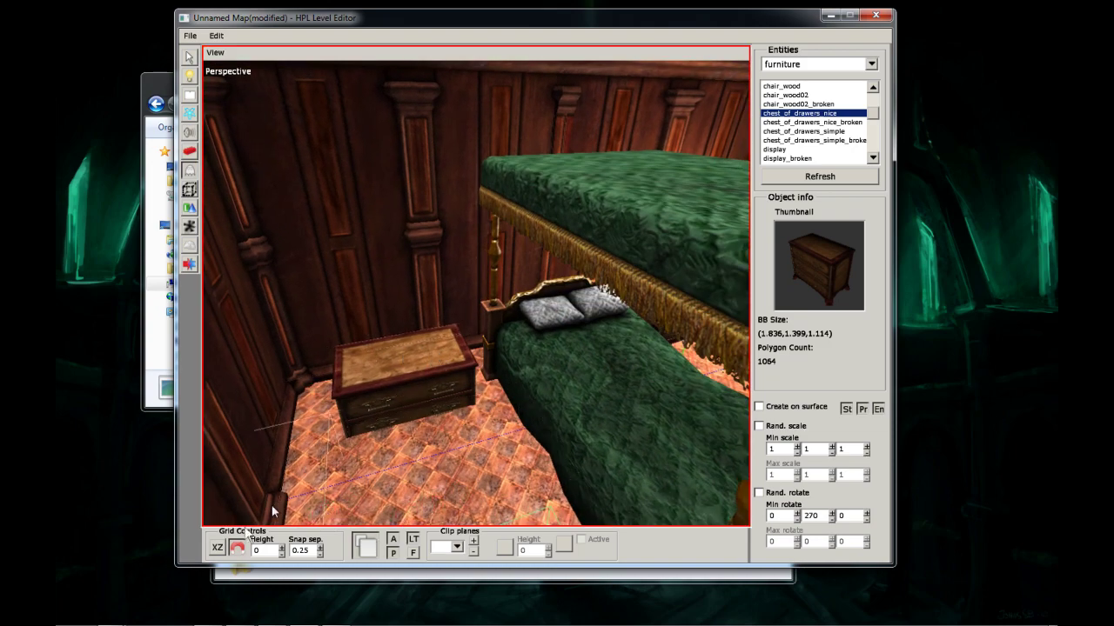
left_click(191, 61)
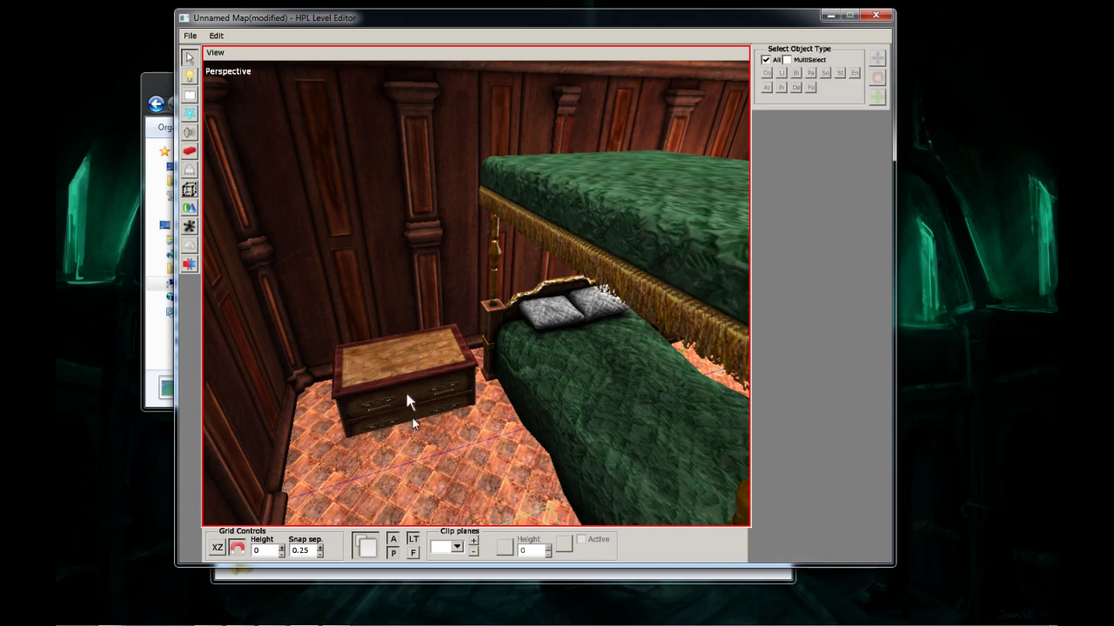
left_click(413, 415)
left_click_drag(400, 315, 391, 263)
middle_click_drag(459, 388, 422, 400)
- Place a candlestick01 from the lamp entities on top of the second chest of drawers, with Create on surface enabled
left_click(190, 172)
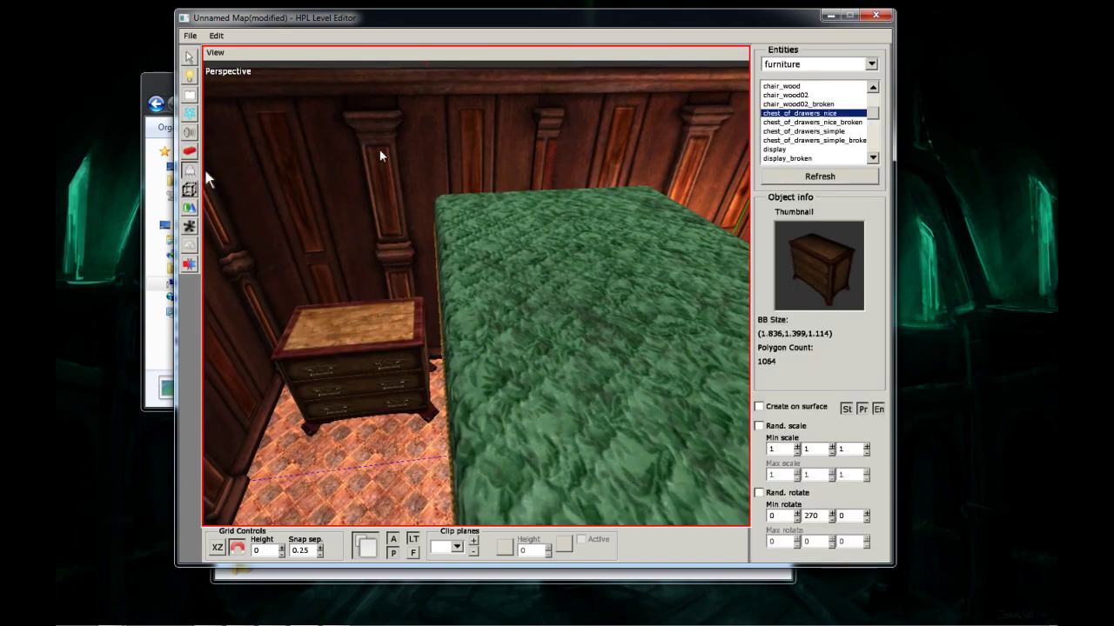
left_click(867, 64)
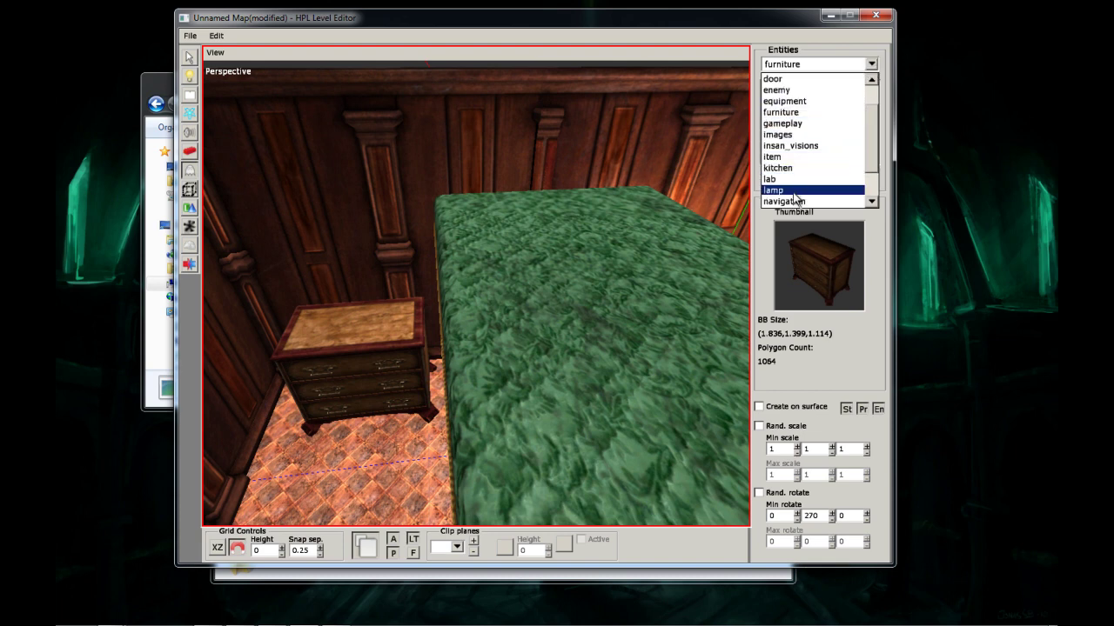
left_click(791, 195)
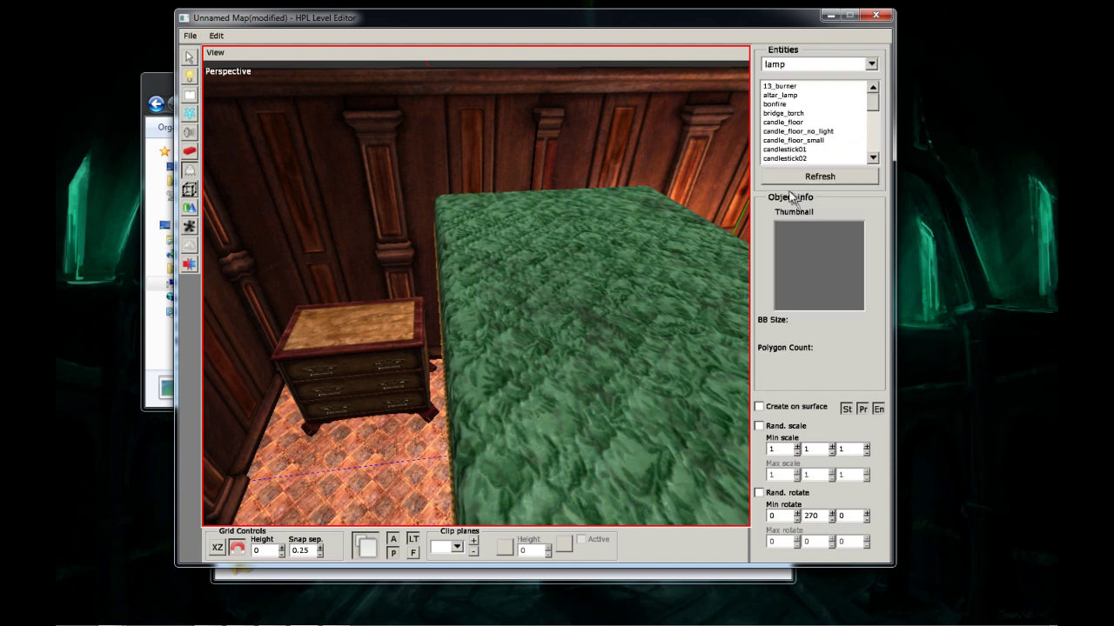
left_click(793, 123)
left_click(793, 149)
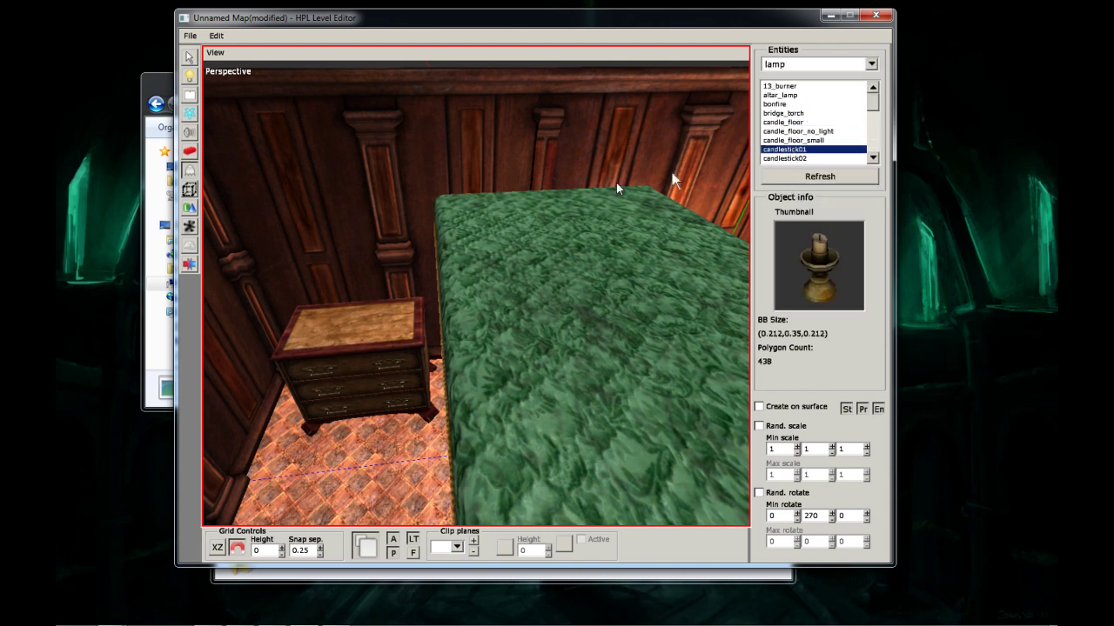
left_click(775, 407)
left_click(392, 327)
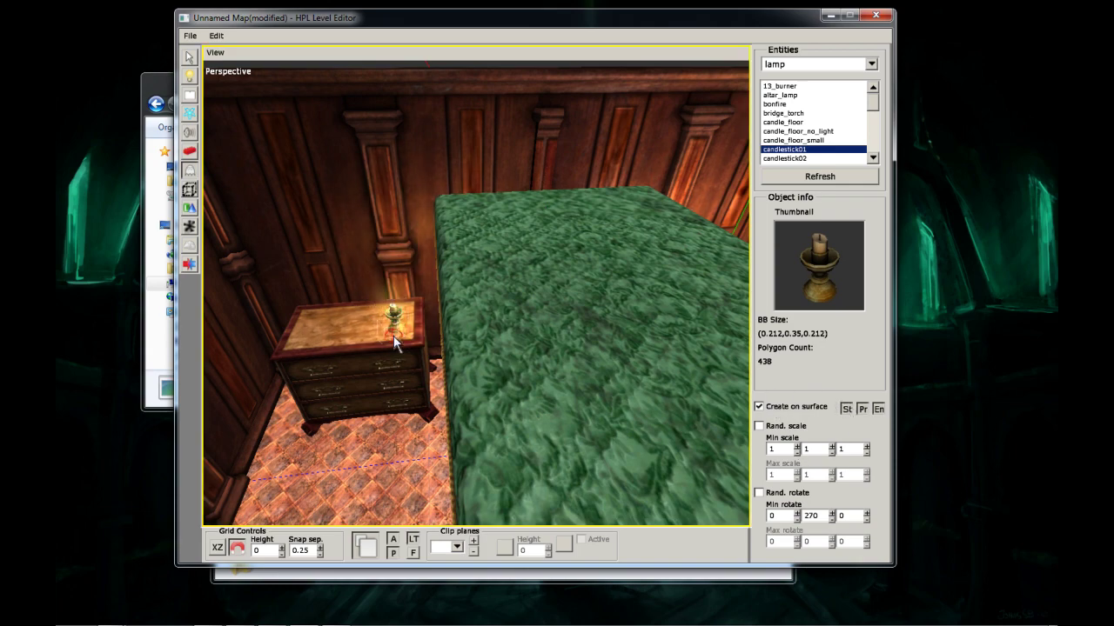
left_click_drag(394, 336, 425, 360, "alt")
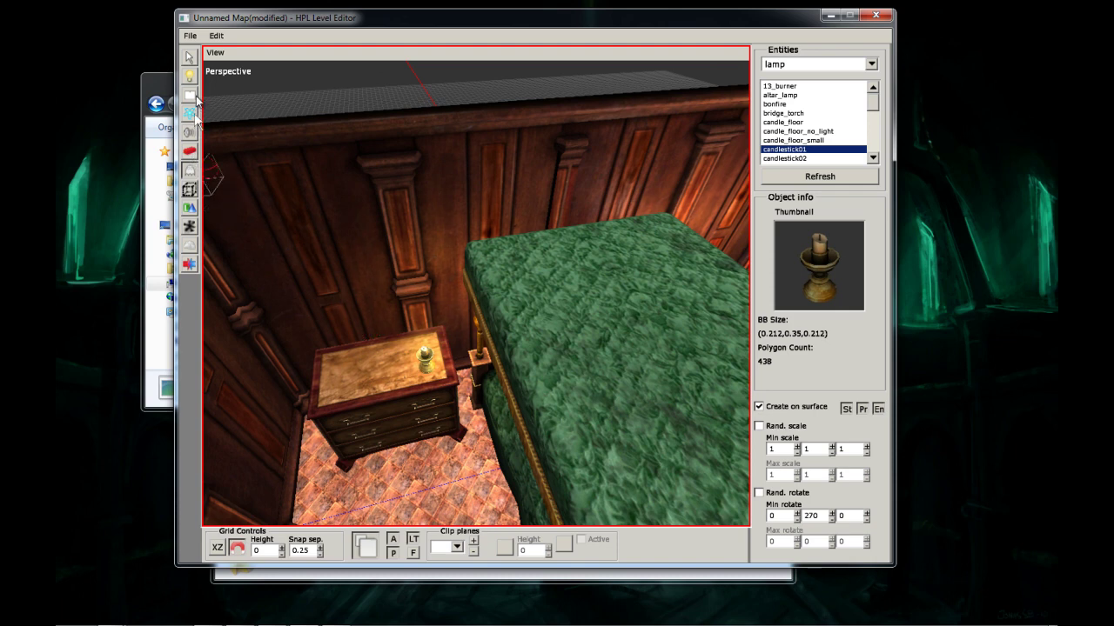
- Add a PointLight in front of the second chest of drawers and move it to about X 0.857, Y 2, Z -3, just above the candlestick
left_click(189, 76)
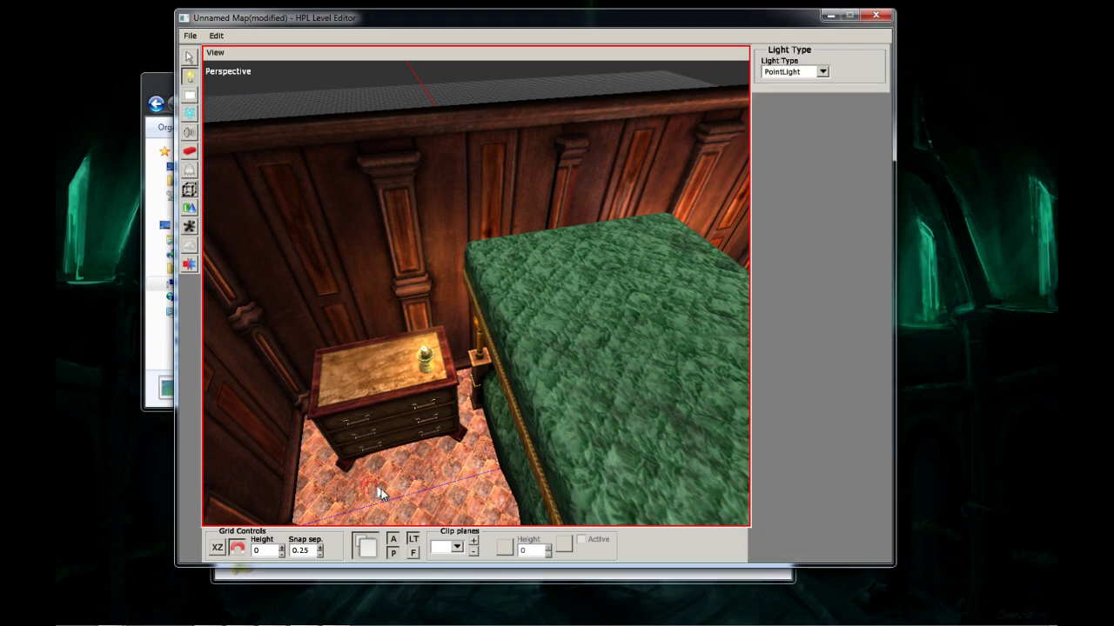
left_click(443, 460)
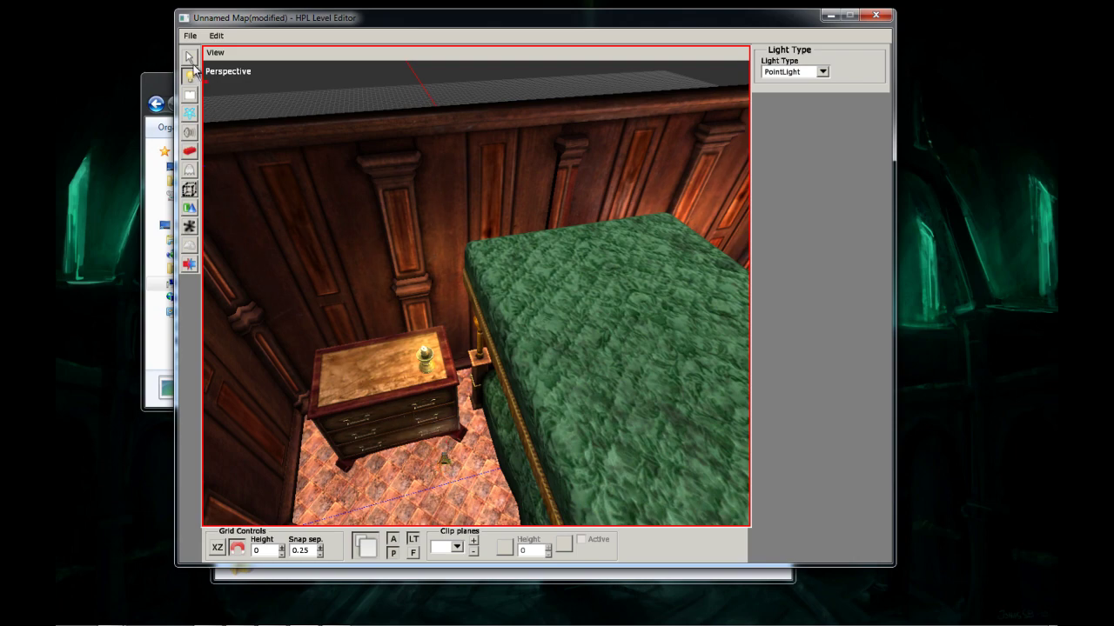
left_click(188, 58)
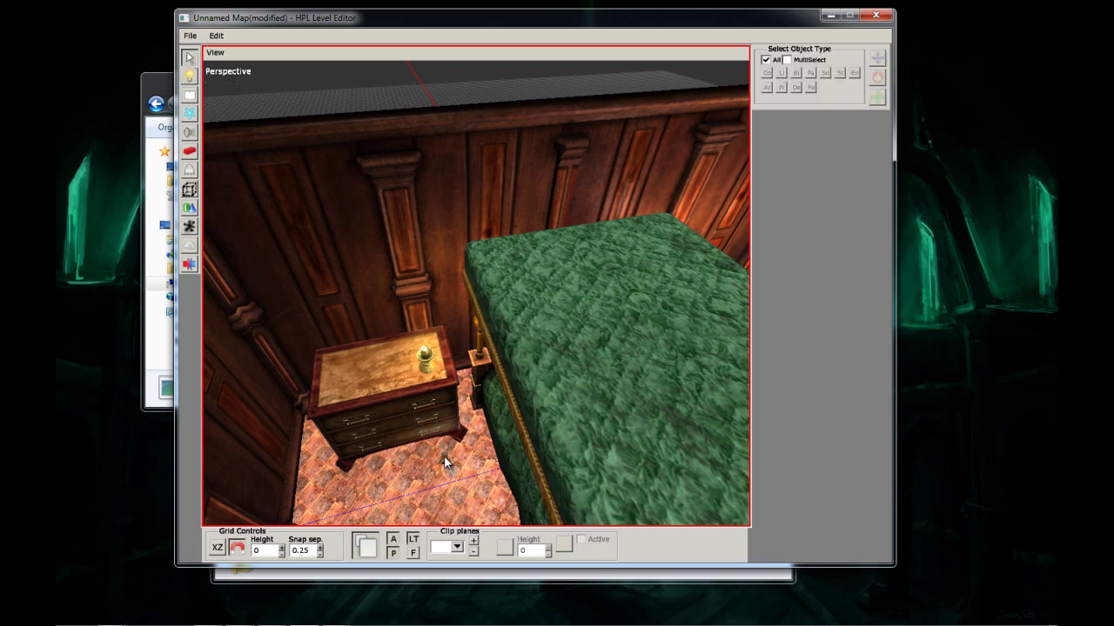
left_click(443, 461)
middle_click_drag(444, 416, 616, 390)
left_click_drag(615, 376, 667, 203)
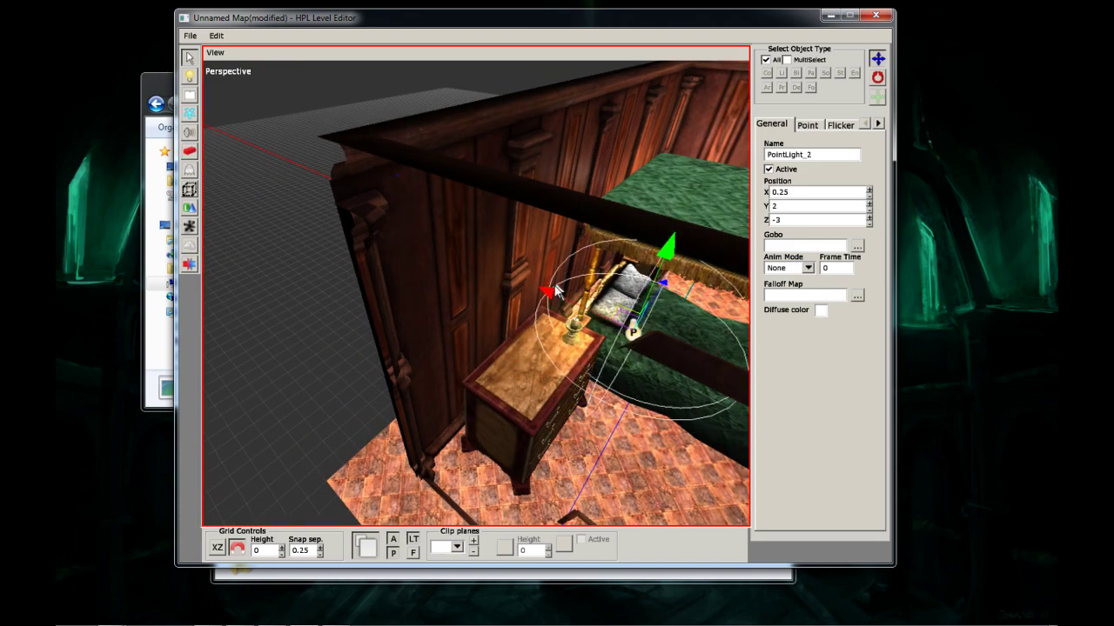
left_click_drag(554, 298, 503, 279)
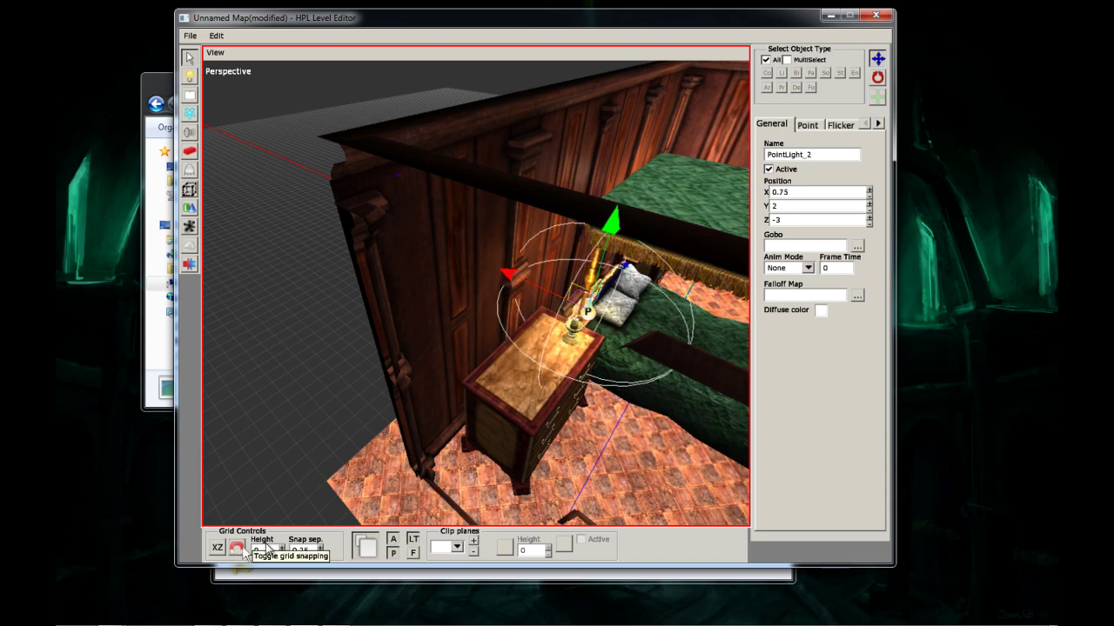
left_click_drag(524, 282, 516, 276, "ctrl")
middle_click_drag(666, 321, 573, 337)
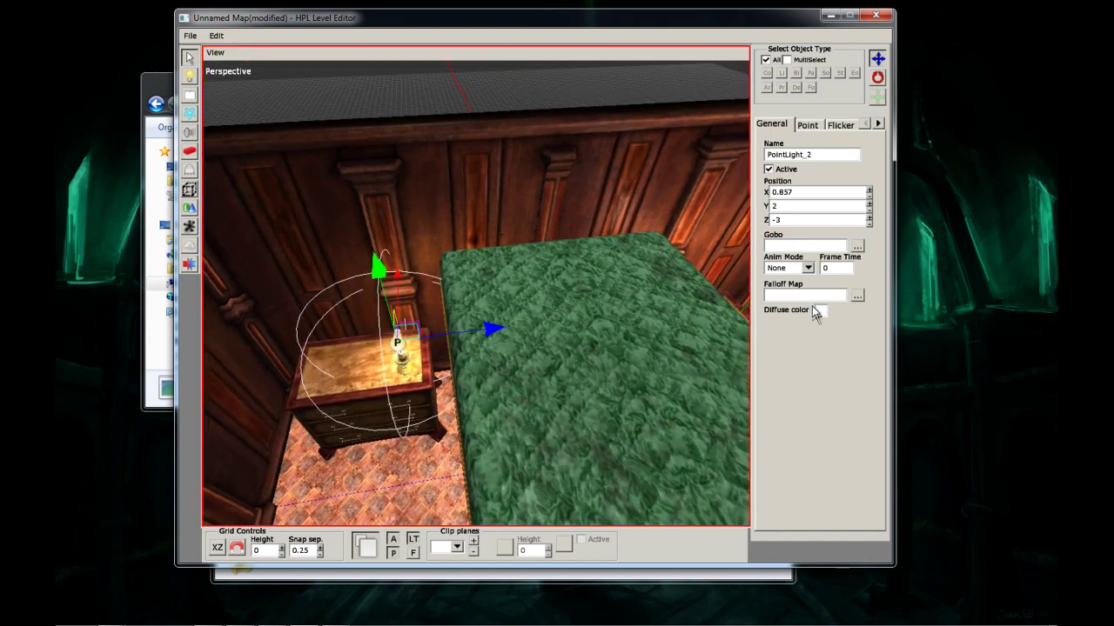
- Set the new point light's radius to 4.5
left_click(802, 126)
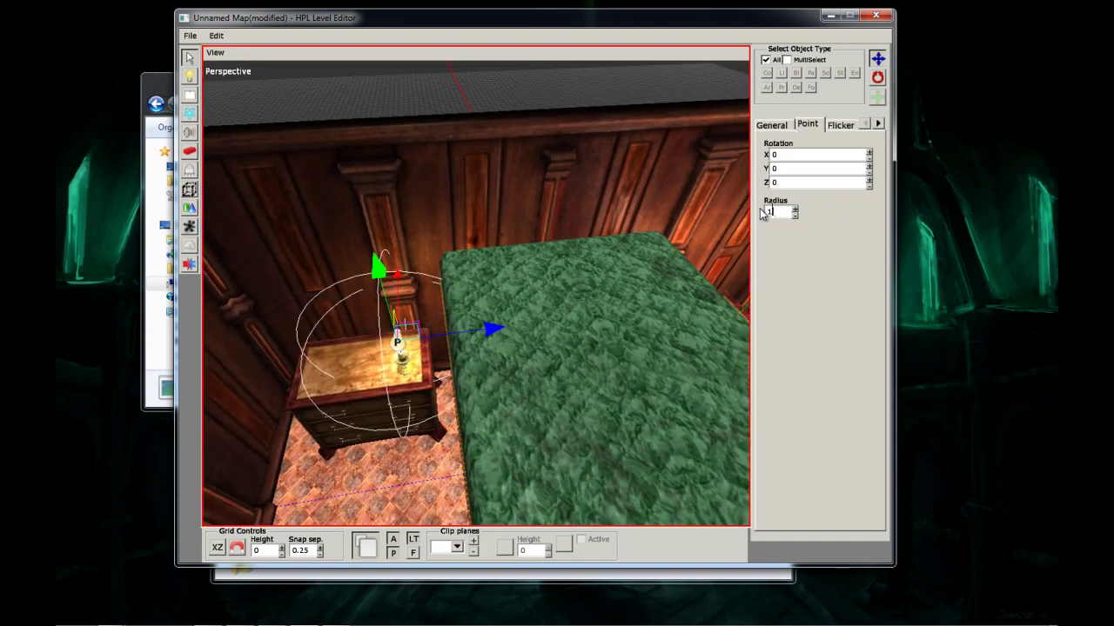
type("4.5")
key("Return")
middle_click_drag(411, 388, 398, 343)
scroll(398, 347, "down", 5)
middle_click_drag(442, 378, 367, 503)
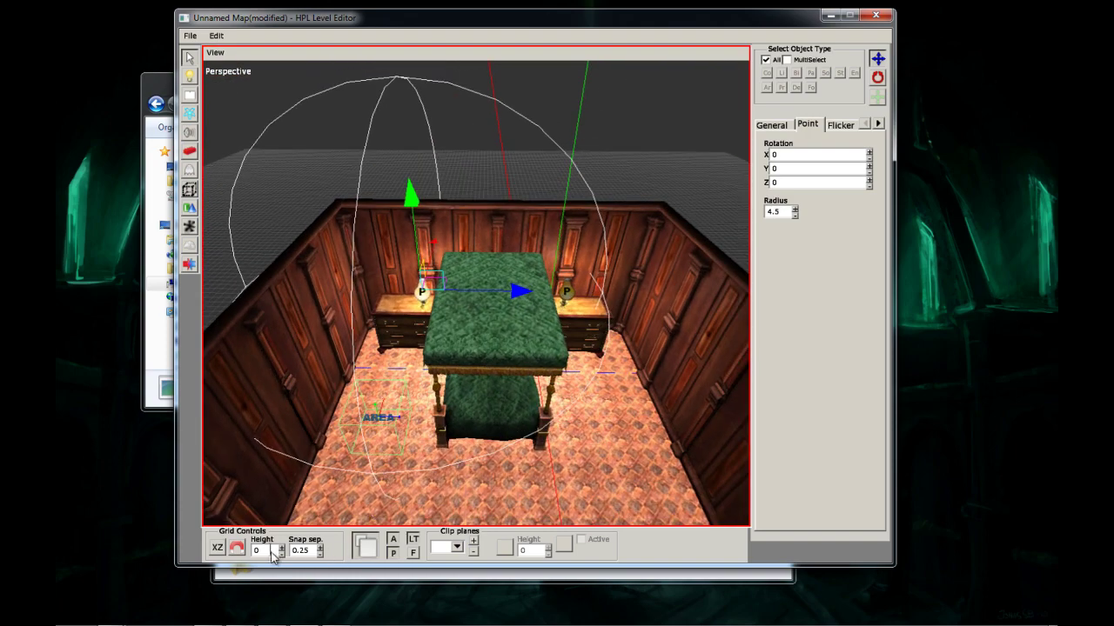
- Turn off the ambient light and examine the lighting of the whole room from several angles, leaving nothing selected
left_click(392, 545)
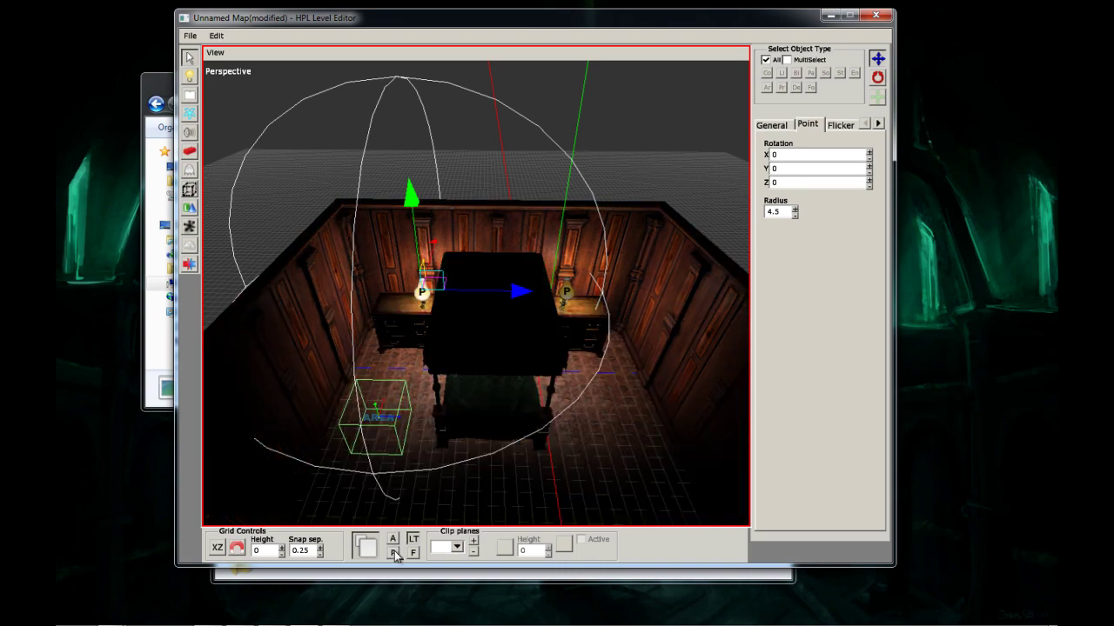
middle_click_drag(497, 455, 487, 429)
left_click(557, 366)
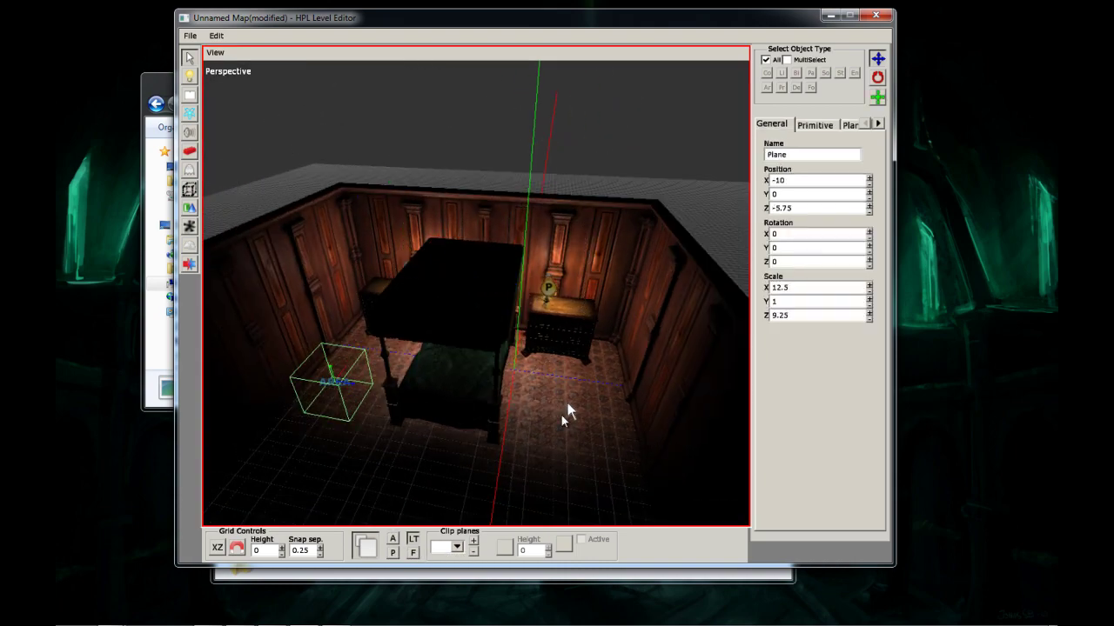
middle_click_drag(562, 423, 305, 385)
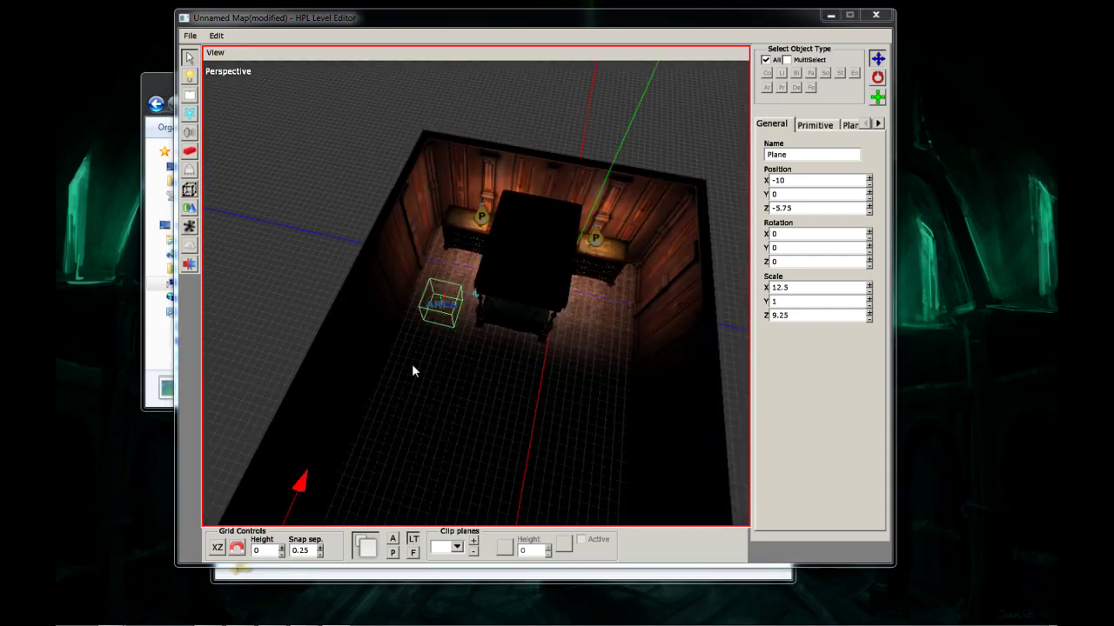
left_click_drag(217, 382, 486, 300)
left_click(492, 302)
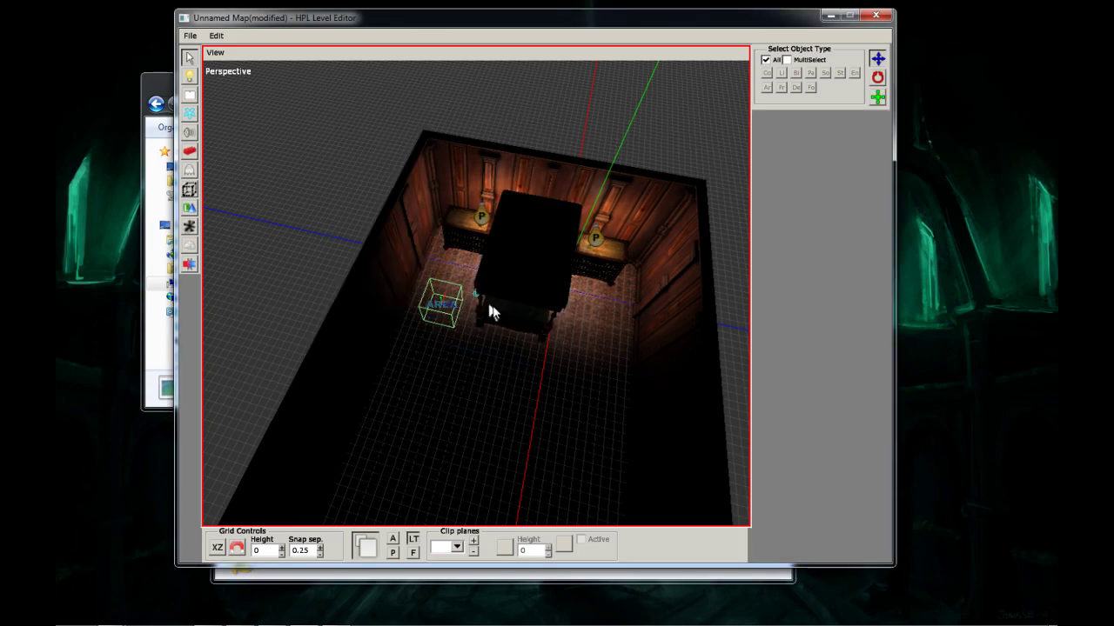
middle_click_drag(470, 323, 512, 292, "alt")
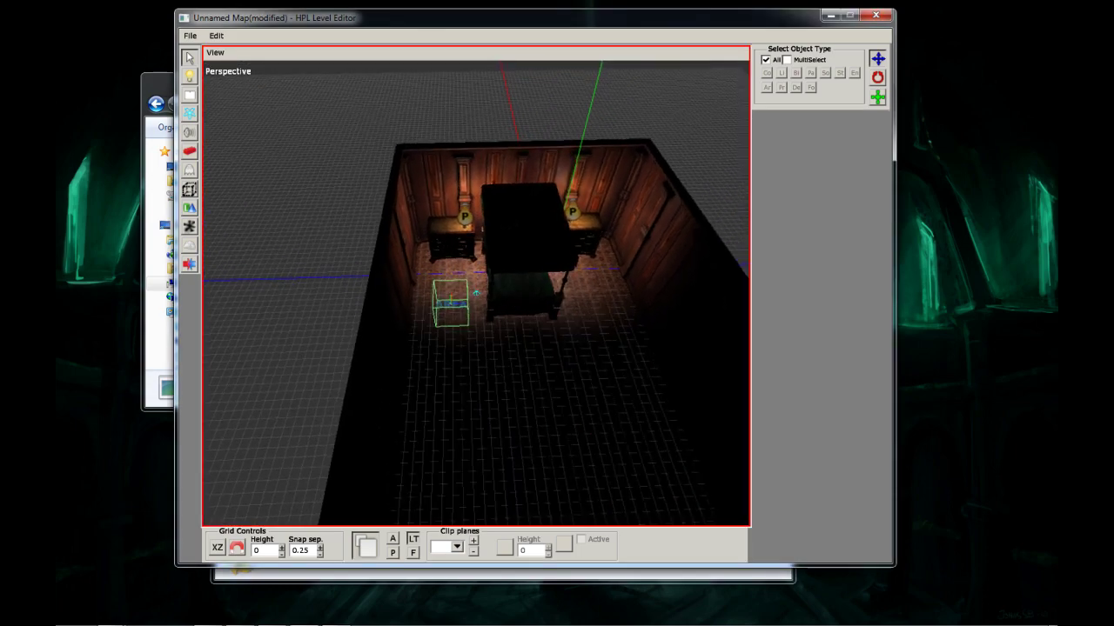